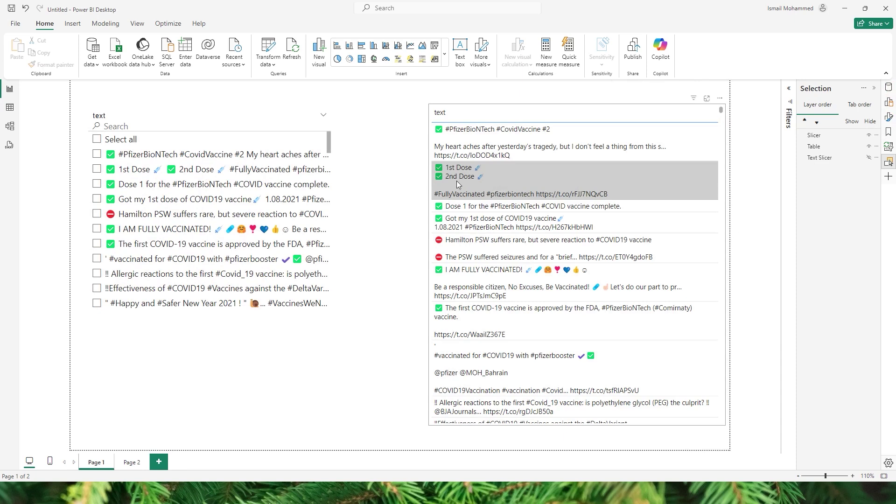
# Search the list slicer of the text field for "hamilton"
pyautogui.click(182, 121)
pyautogui.click(185, 127)
pyautogui.write('hamilton')
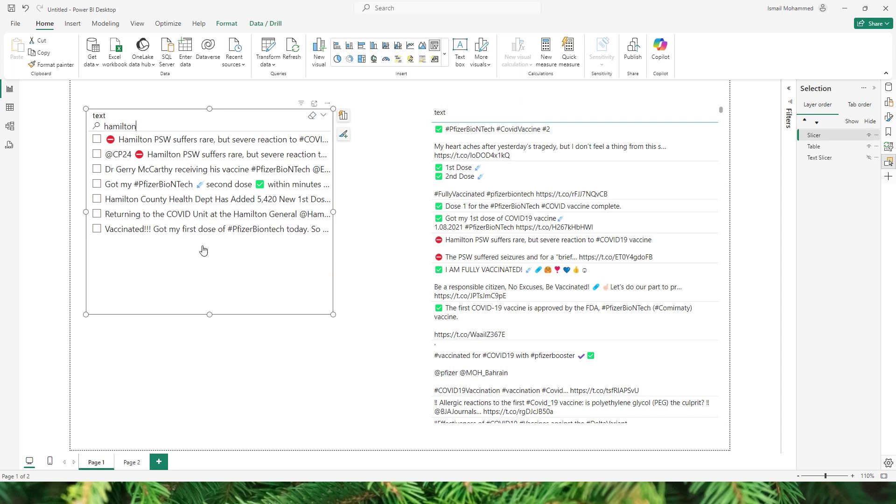
# Select all the tweets listed for "hamilton" in the list slicer, one by one, to filter the table
pyautogui.click(96, 139)
pyautogui.click(97, 154)
pyautogui.click(97, 169)
pyautogui.click(96, 184)
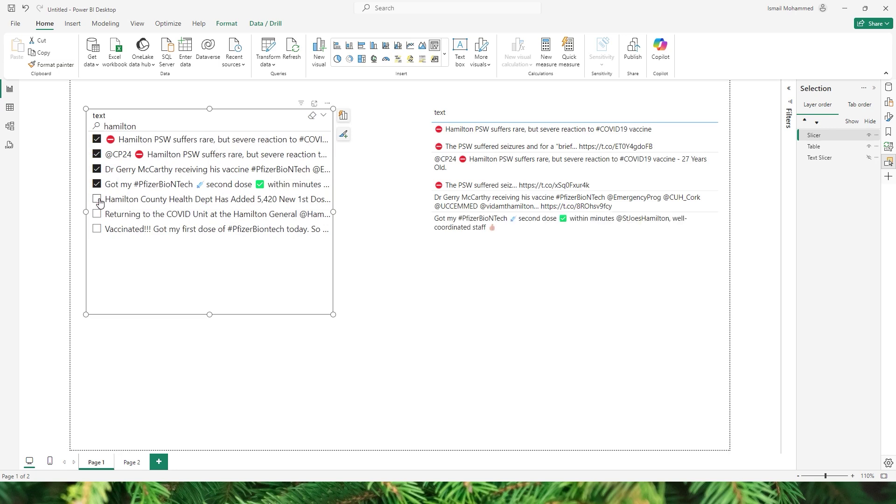
pyautogui.click(97, 199)
pyautogui.click(96, 214)
pyautogui.click(97, 229)
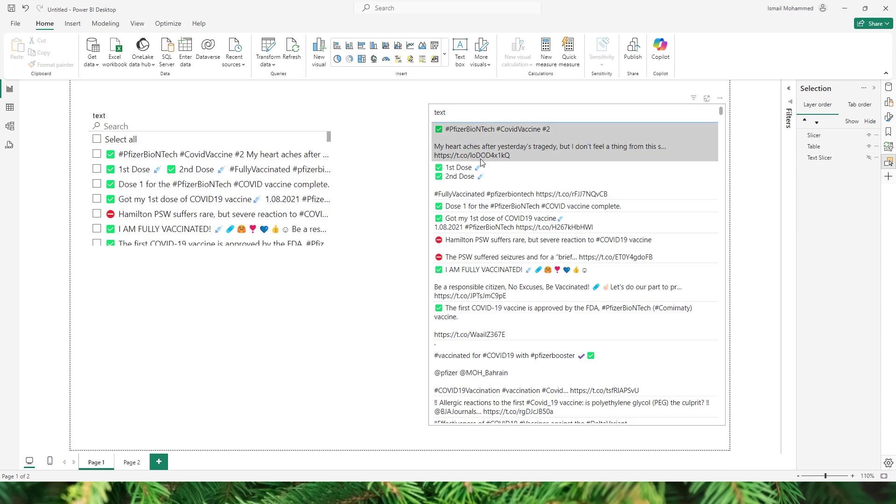
# Unhide the Text Slicer visual and use it to filter the tweets by the keyword "hamilton"
pyautogui.click(869, 157)
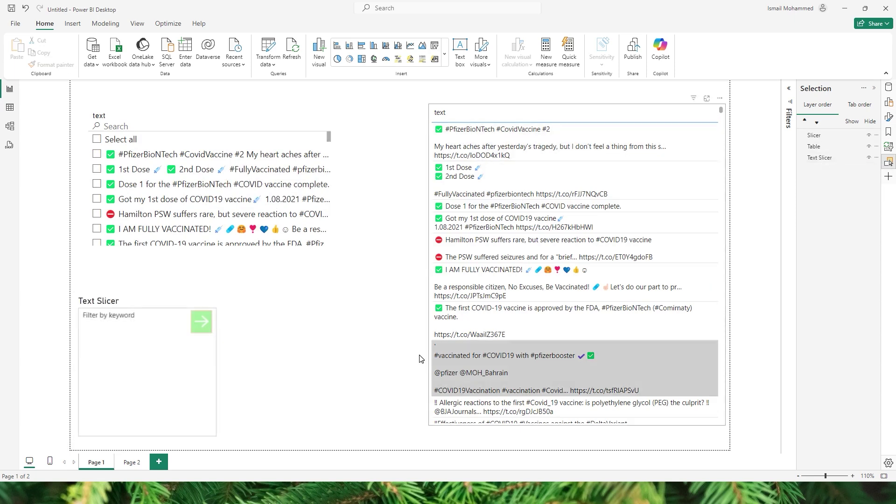
pyautogui.click(138, 331)
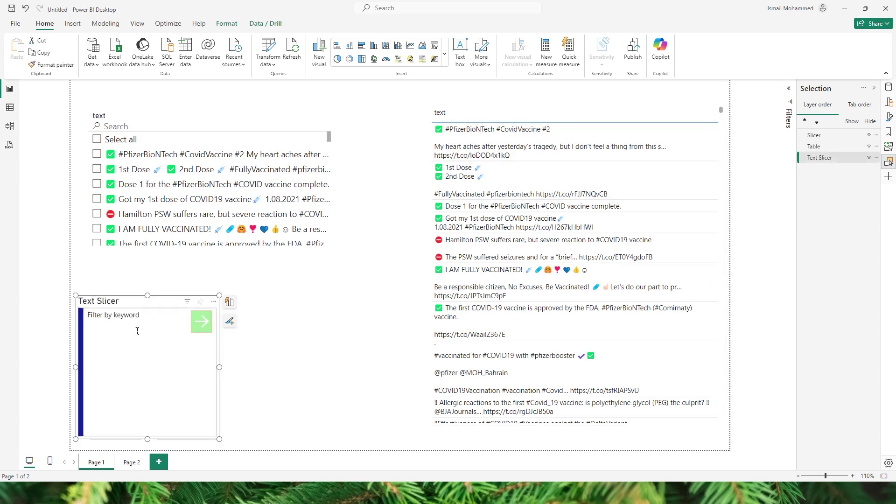
pyautogui.write('hamilton')
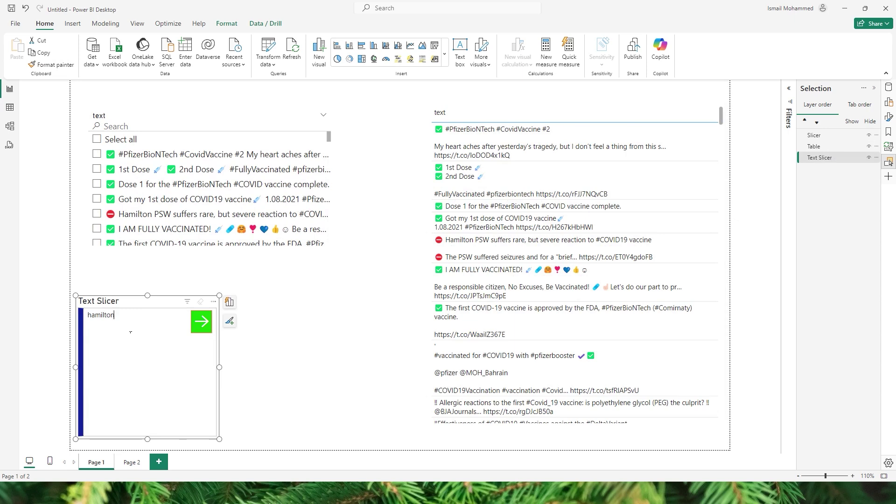
pyautogui.click(208, 320)
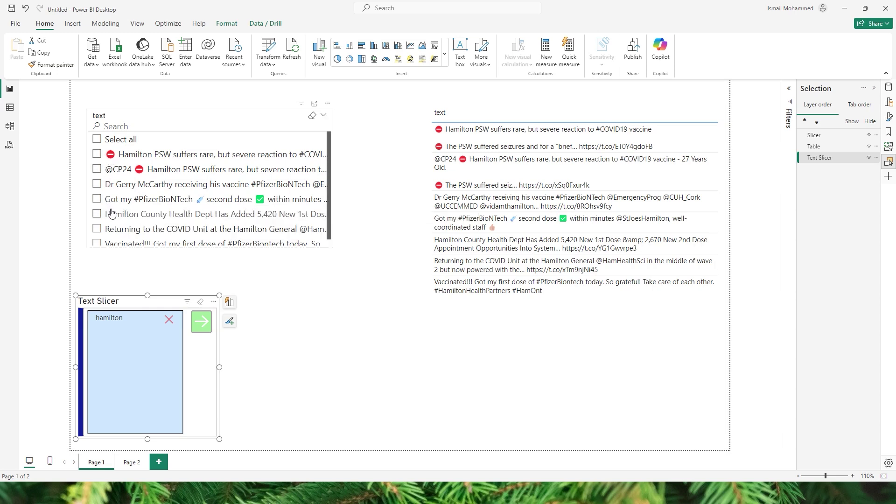
pyautogui.click(243, 353)
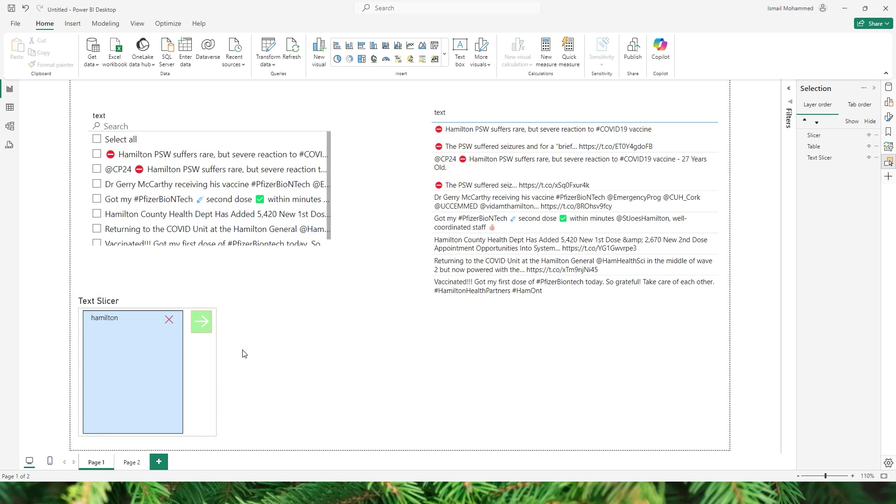
pyautogui.click(496, 323)
# Examine the Text slicer visual setting among the global preview features in the options, then leave without changes
pyautogui.click(17, 25)
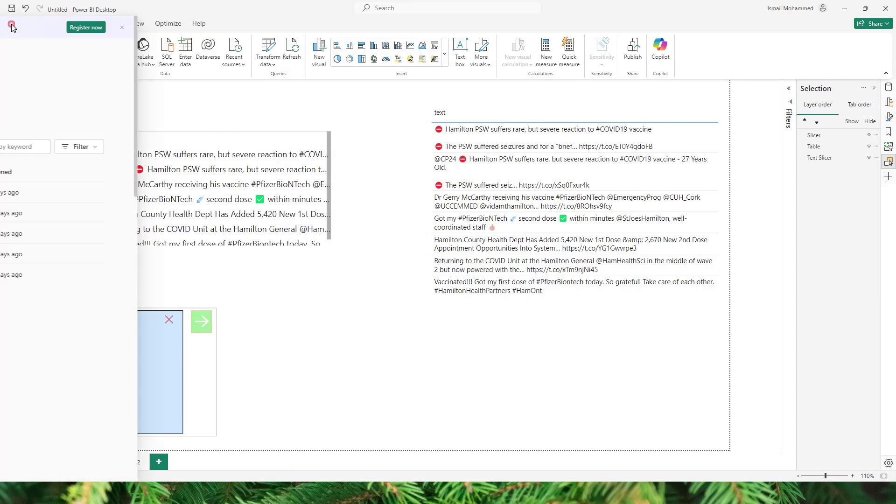
pyautogui.click(43, 455)
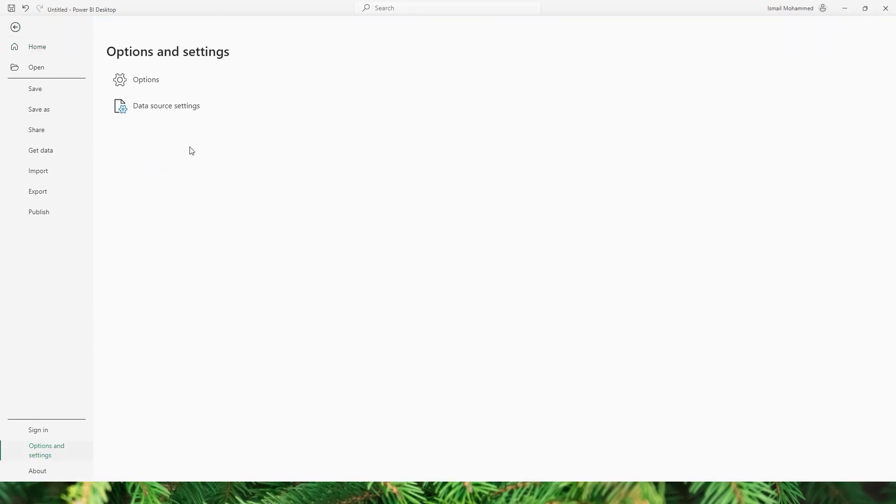
pyautogui.press('Escape')
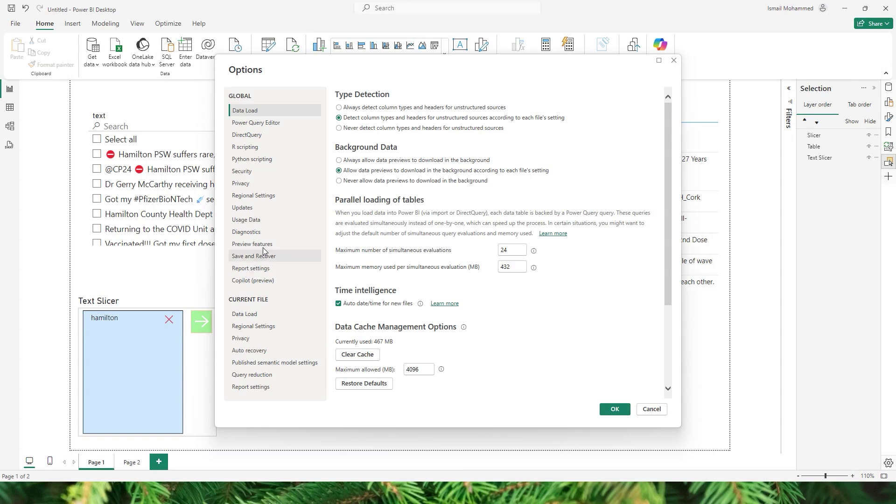
pyautogui.click(252, 244)
pyautogui.moveTo(671, 166); pyautogui.dragTo(668, 248)
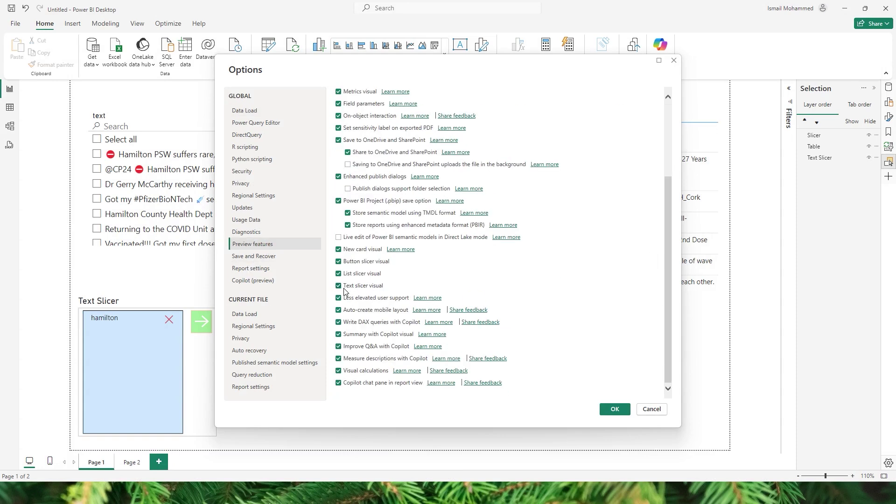
pyautogui.click(652, 410)
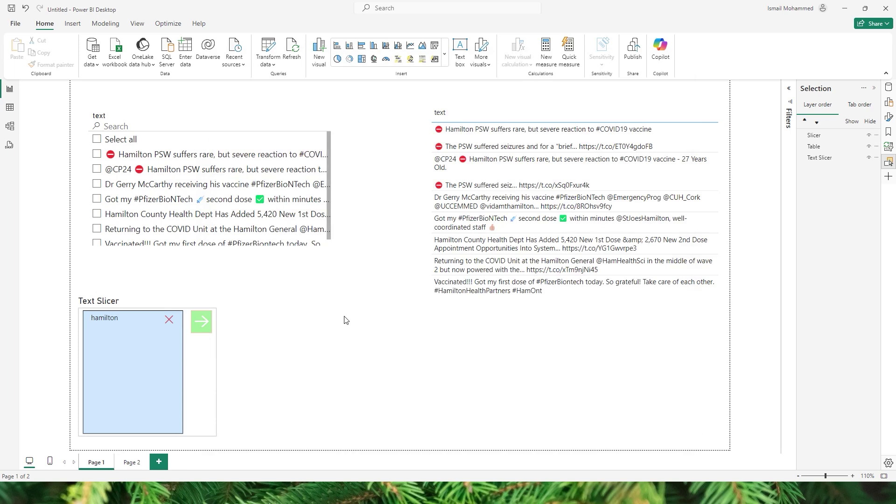
# Add a text slicer to Page 3, assign it the text field from vaccination_tweets, and move it closer to the table
pyautogui.click(889, 102)
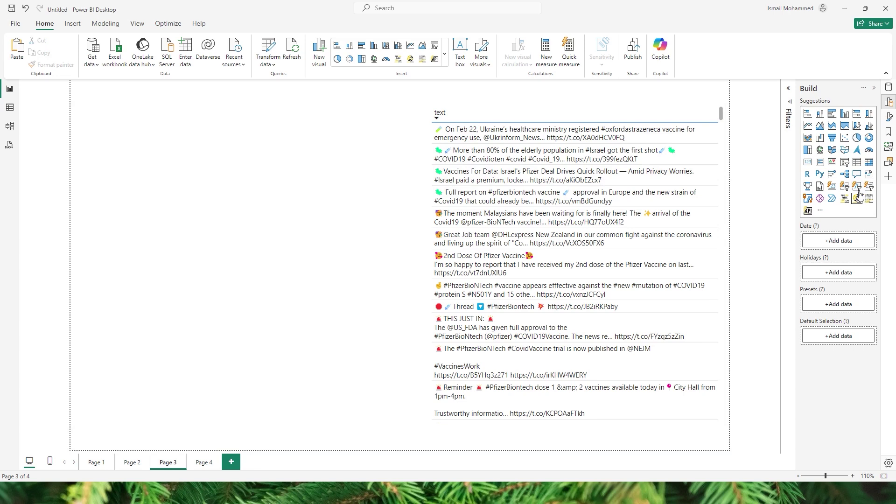
pyautogui.click(857, 188)
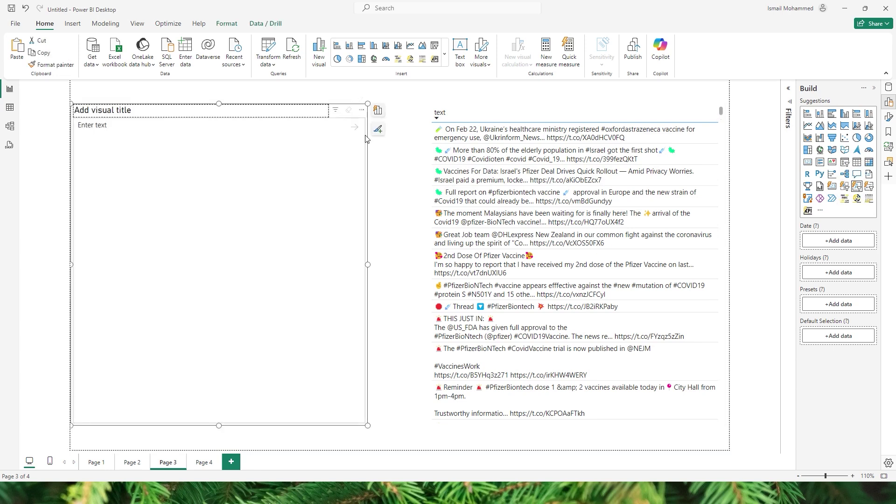
pyautogui.click(378, 112)
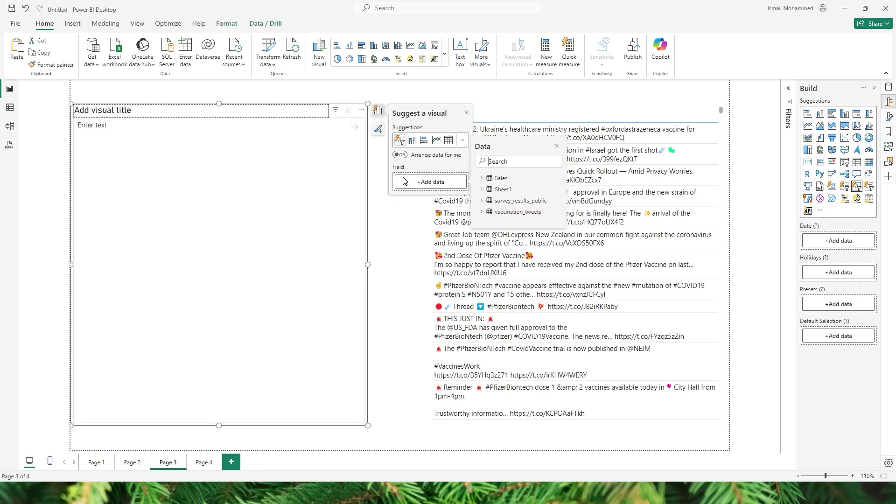
pyautogui.write('text')
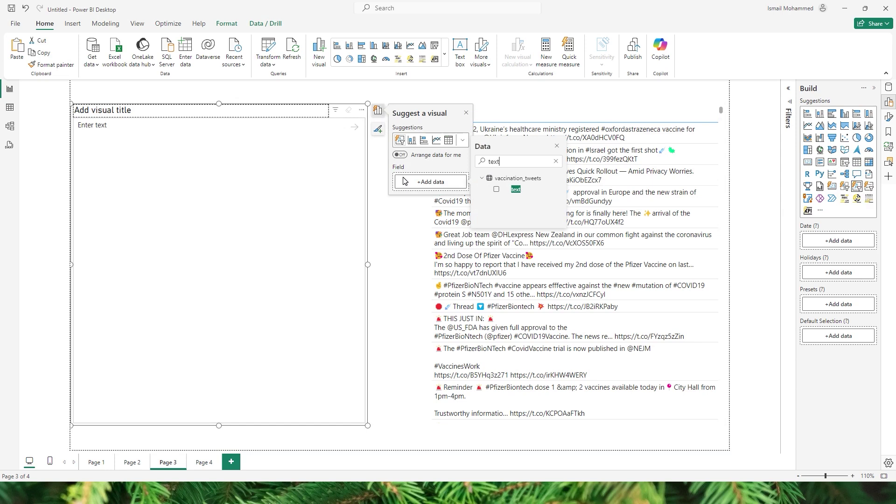
pyautogui.click(498, 191)
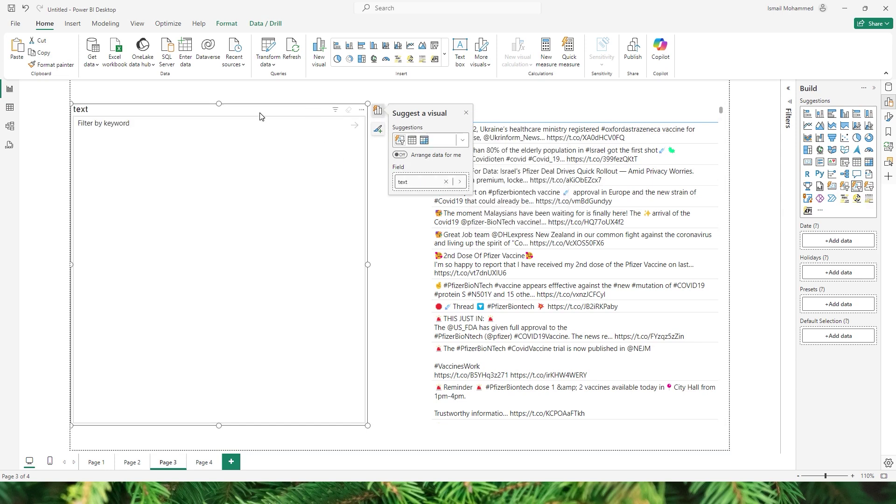
pyautogui.moveTo(259, 116); pyautogui.dragTo(285, 116)
# Filter the Page 3 table with the new text slicer using the keyword "Hamilton"
pyautogui.click(236, 124)
pyautogui.write('Hamilton')
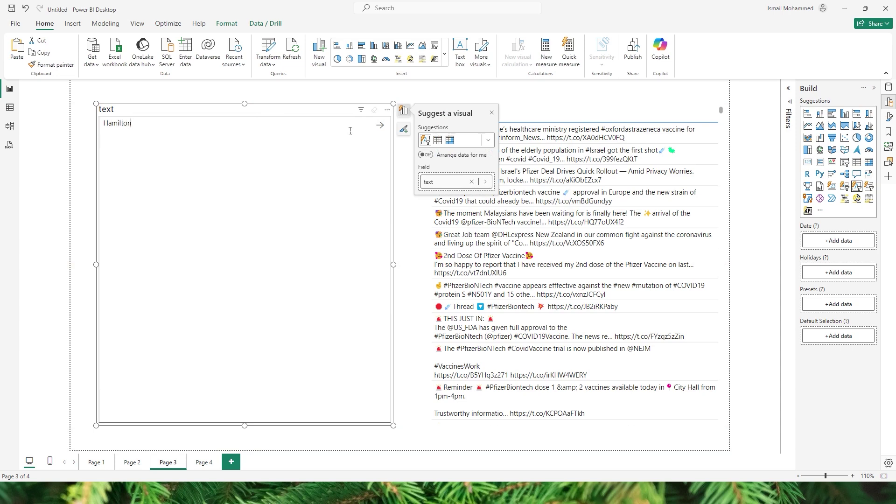
pyautogui.press('Return')
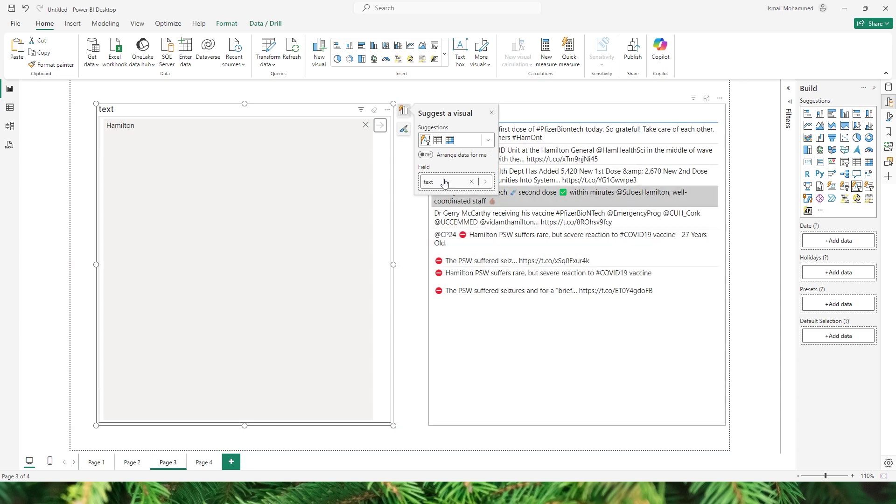
# Look through the text slicer's formatting options for Size and style, Title and Input text
pyautogui.click(889, 117)
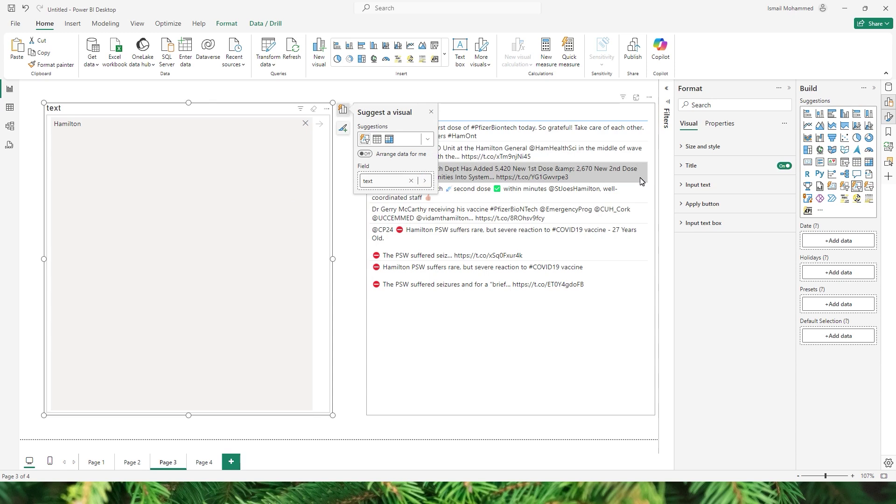
pyautogui.click(686, 148)
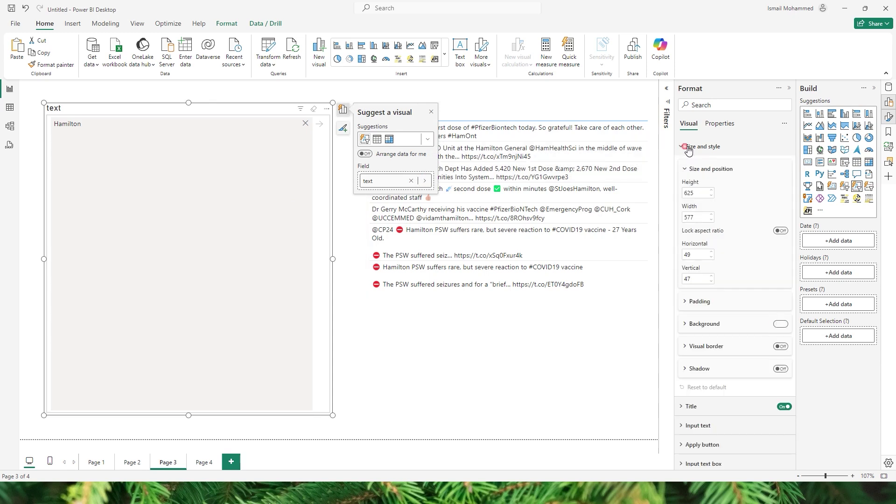
pyautogui.click(693, 172)
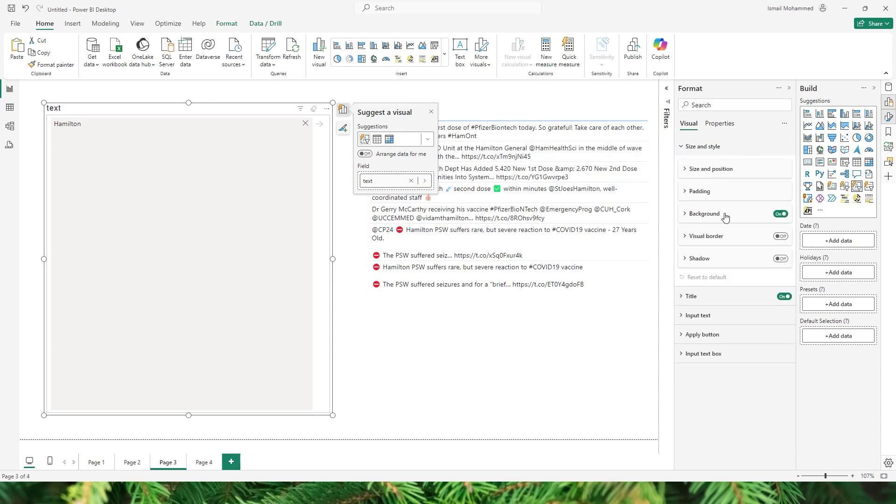
pyautogui.click(685, 148)
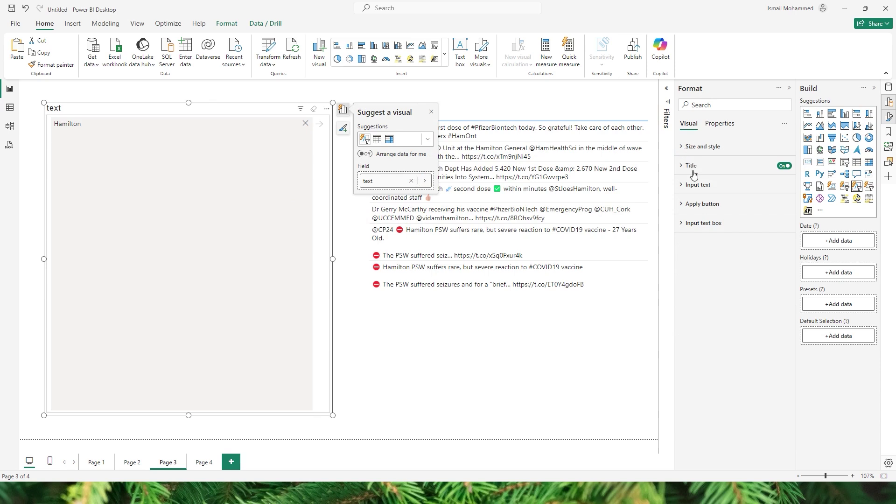
pyautogui.click(690, 167)
pyautogui.click(690, 166)
pyautogui.click(691, 185)
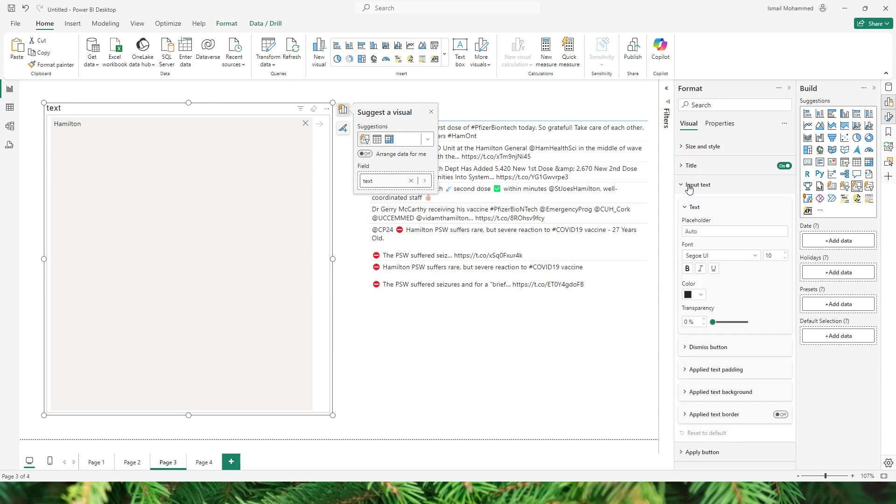
pyautogui.scroll(-1, 793, 180)
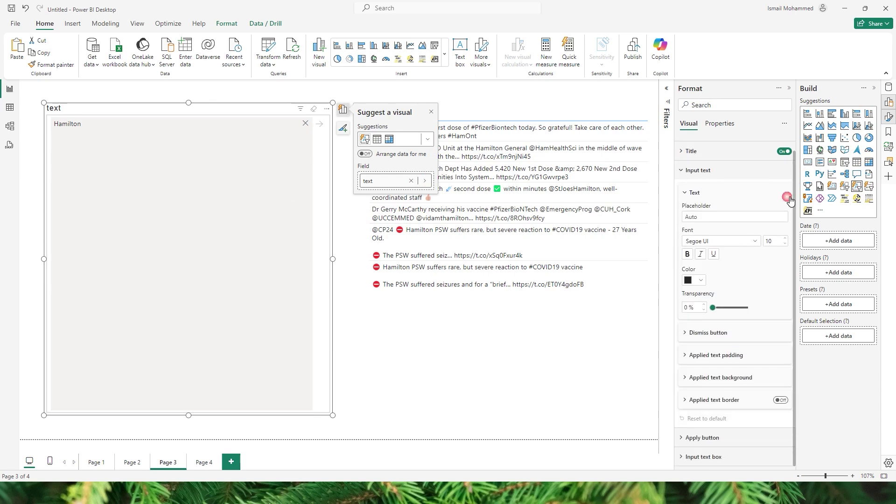
# Clear the slicer's applied keyword and set its input placeholder text to "Enter Keyword"
pyautogui.click(307, 125)
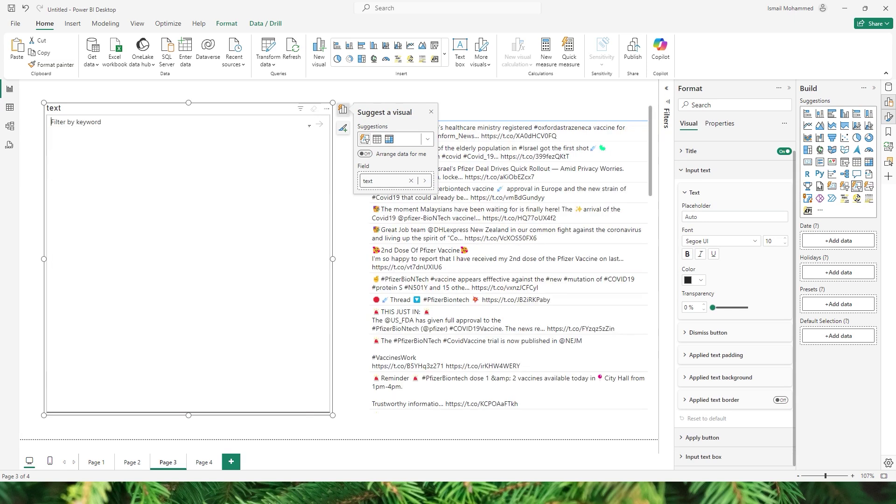
pyautogui.click(706, 221)
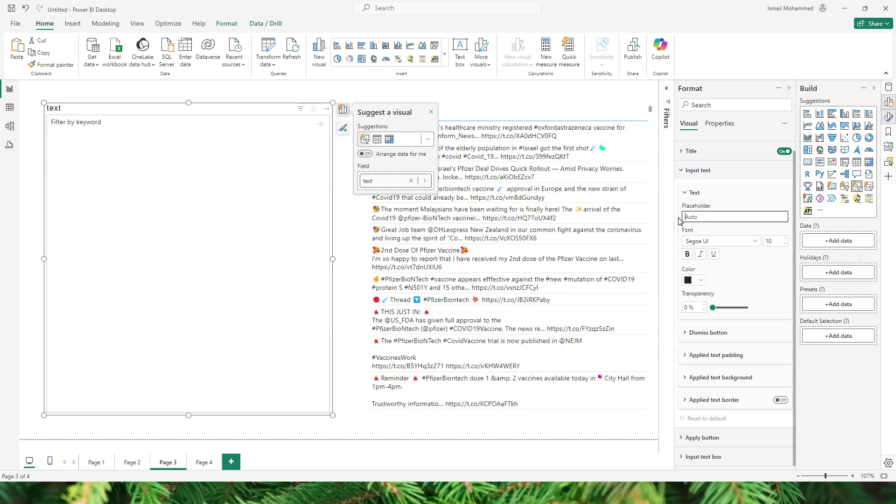
pyautogui.moveTo(55, 126)
pyautogui.mouseDown()
pyautogui.moveTo(108, 128)
pyautogui.moveTo(59, 124)
pyautogui.mouseUp()
pyautogui.click(708, 217)
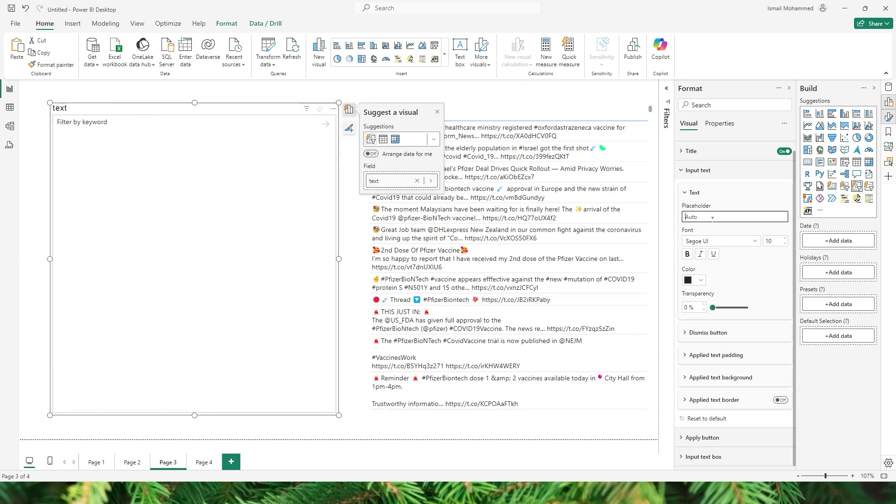
pyautogui.write('Enter Keyword')
pyautogui.click(122, 134)
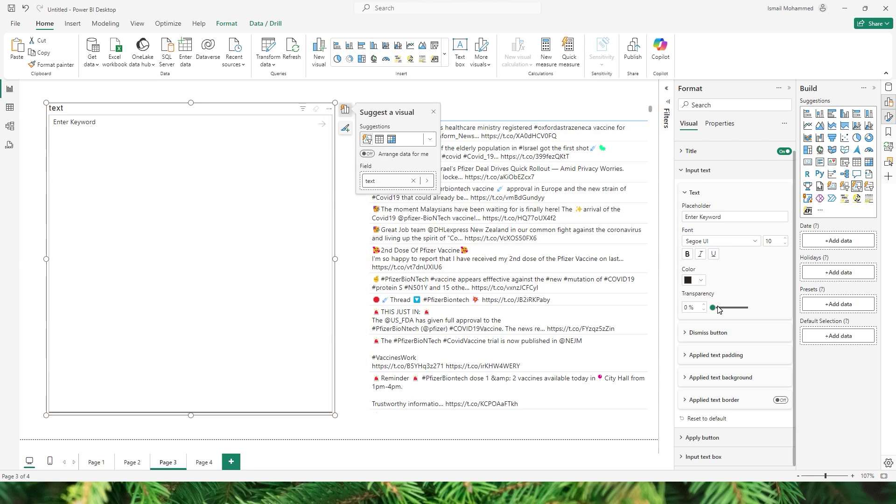
# Expand the slicer's dismiss button settings and apply "Hamilton" as the filter keyword
pyautogui.click(688, 191)
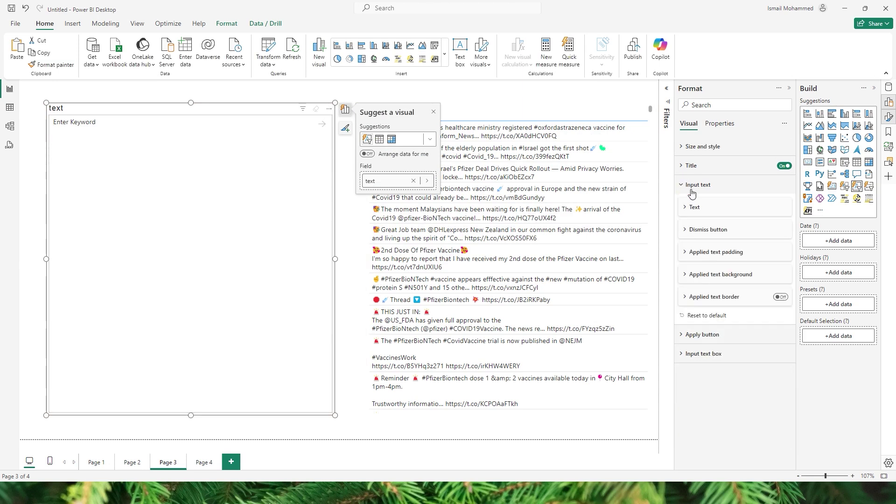
pyautogui.click(692, 231)
pyautogui.click(263, 123)
pyautogui.write('Hamilton')
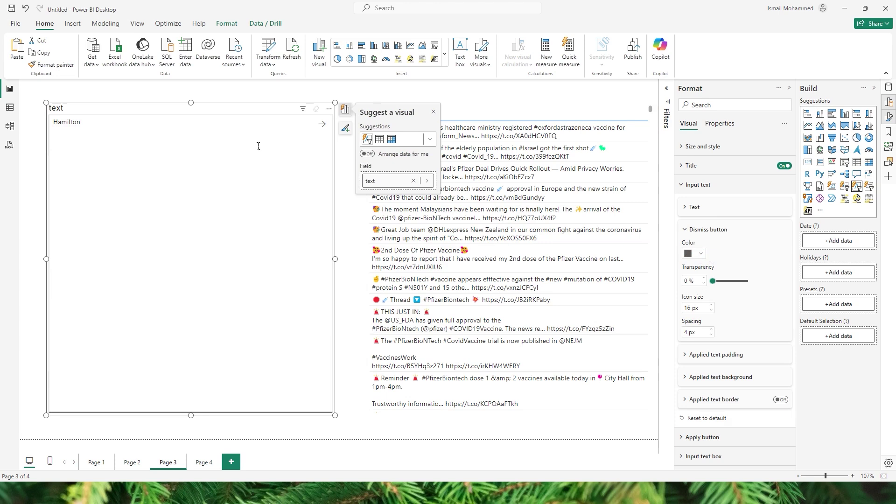
pyautogui.press('Return')
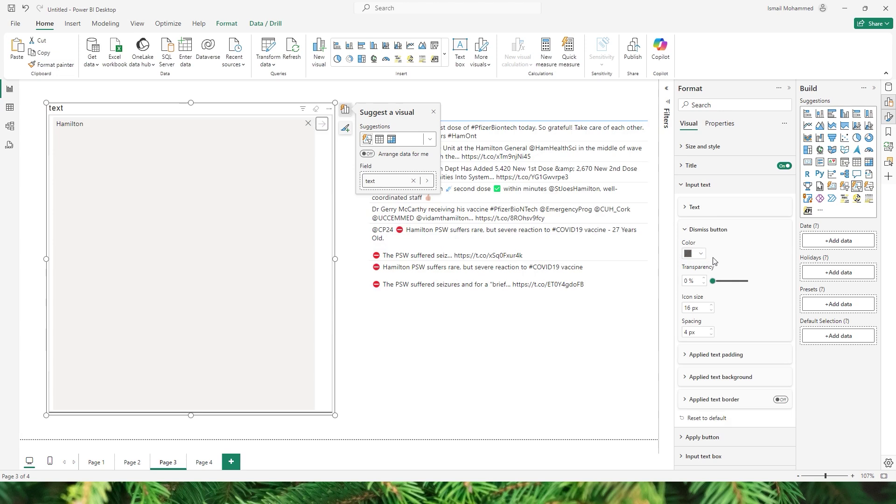
# Change the slicer's dismiss button color to a custom bright red
pyautogui.click(689, 255)
pyautogui.click(689, 256)
pyautogui.click(690, 257)
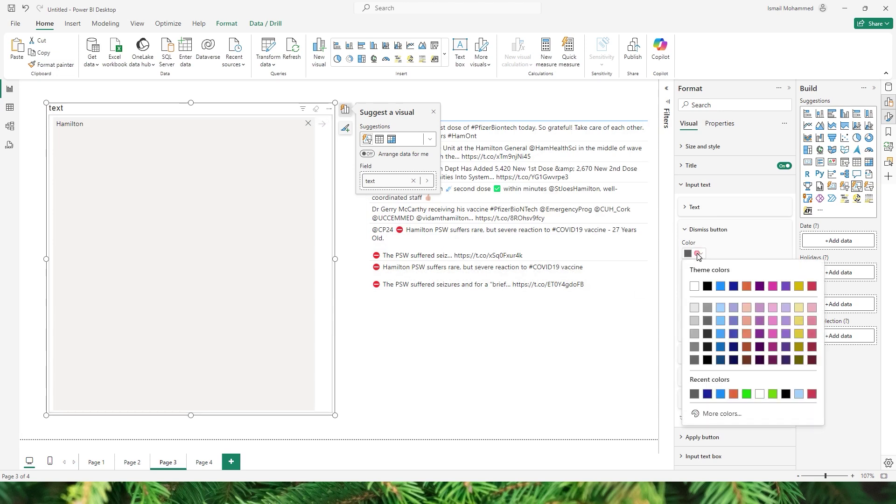
pyautogui.click(704, 418)
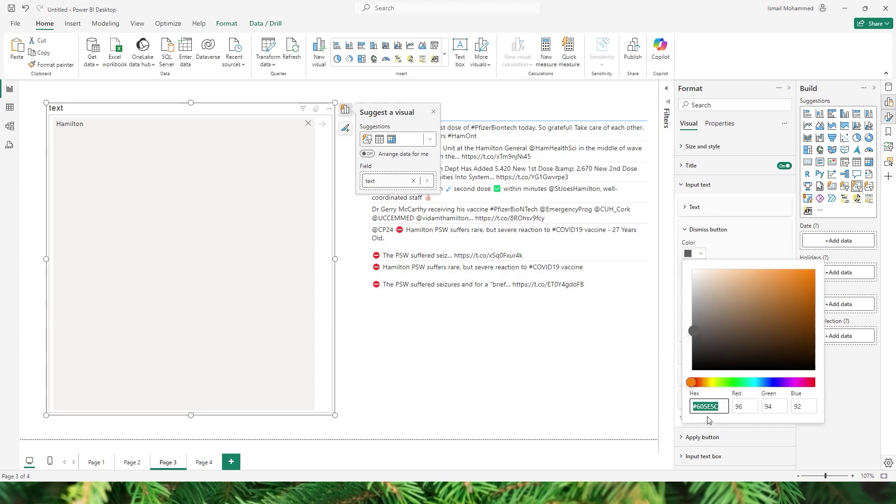
pyautogui.click(695, 383)
pyautogui.moveTo(776, 303); pyautogui.dragTo(819, 271)
pyautogui.click(765, 245)
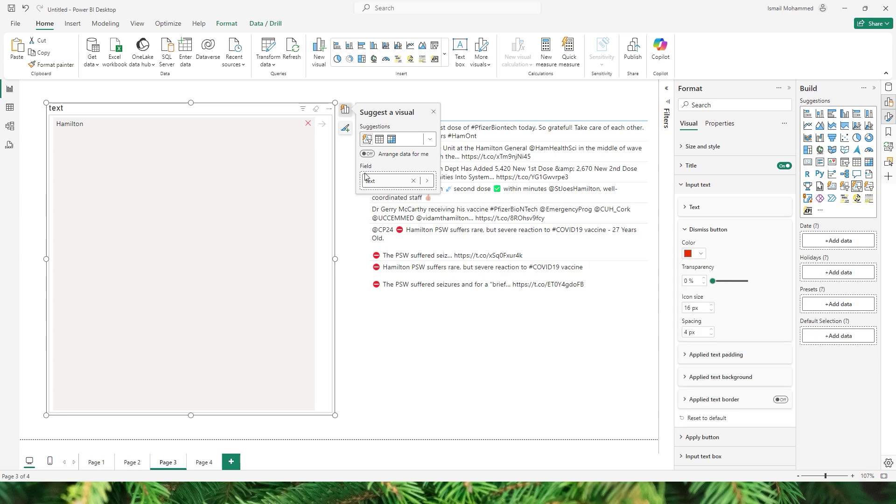
# Set the dismiss button's icon size to 35 px
pyautogui.click(711, 305)
pyautogui.click(711, 305)
pyautogui.click(712, 305)
pyautogui.click(712, 305)
pyautogui.doubleClick(687, 308)
pyautogui.write('35')
pyautogui.click(712, 329)
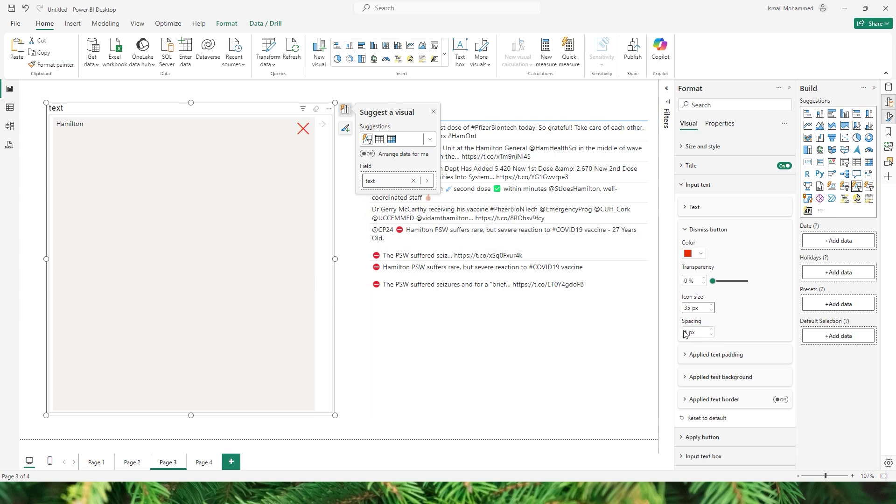
# Set the right-side padding of the slicer's applied text to 15 px
pyautogui.click(698, 233)
pyautogui.click(693, 253)
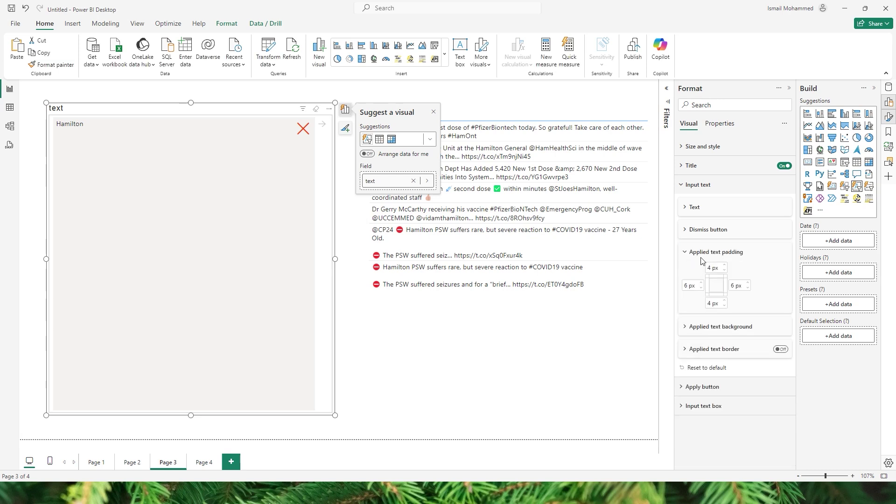
pyautogui.click(741, 289)
pyautogui.write('15')
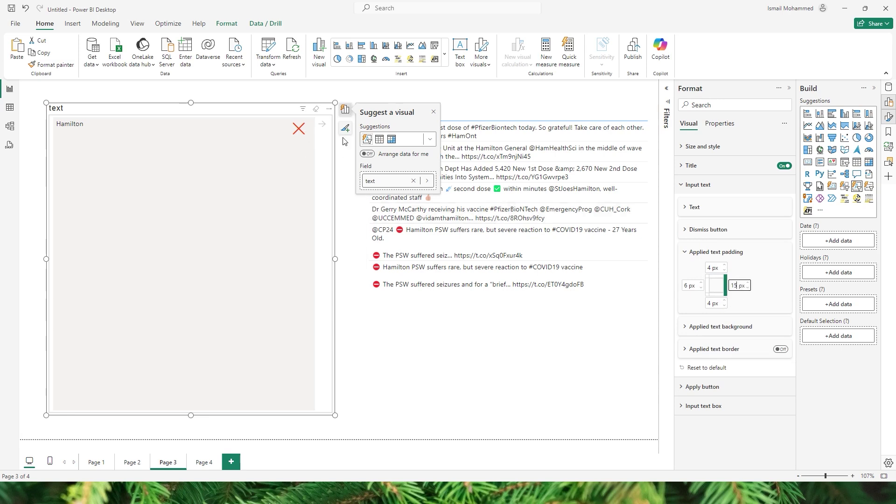
pyautogui.click(690, 285)
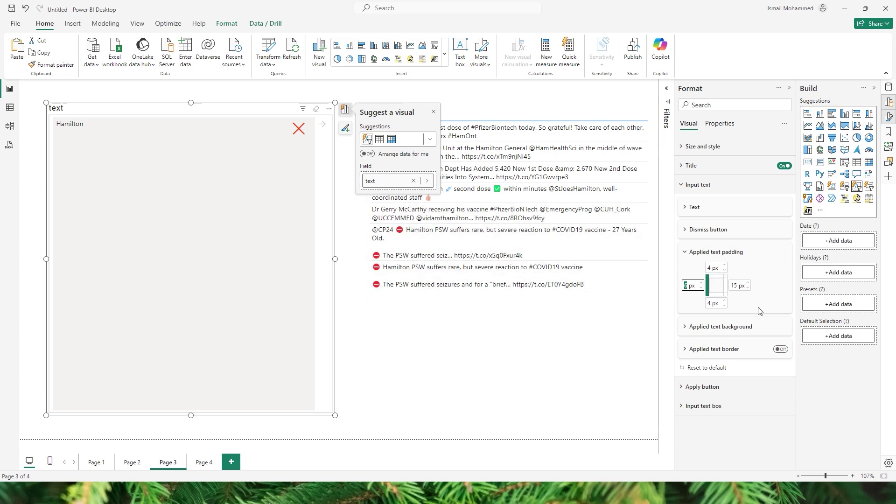
pyautogui.click(693, 253)
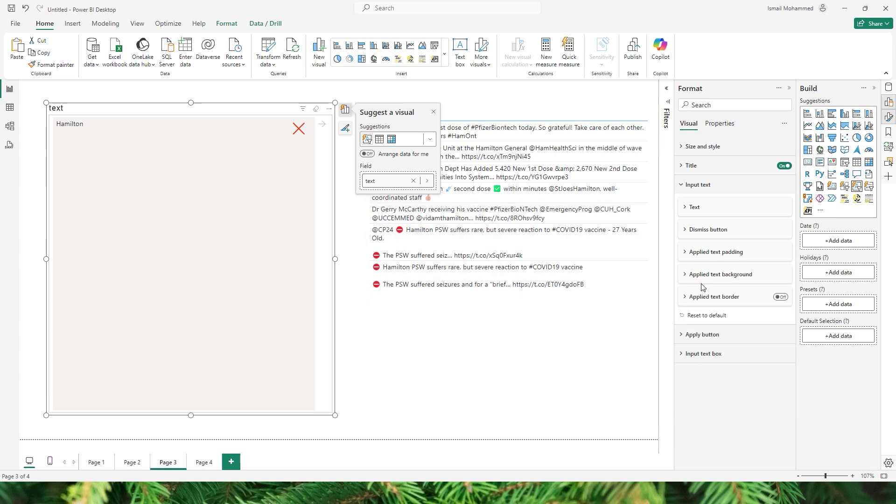
# Give the applied text background a light orange color with 73% transparency, after trying grey
pyautogui.click(690, 274)
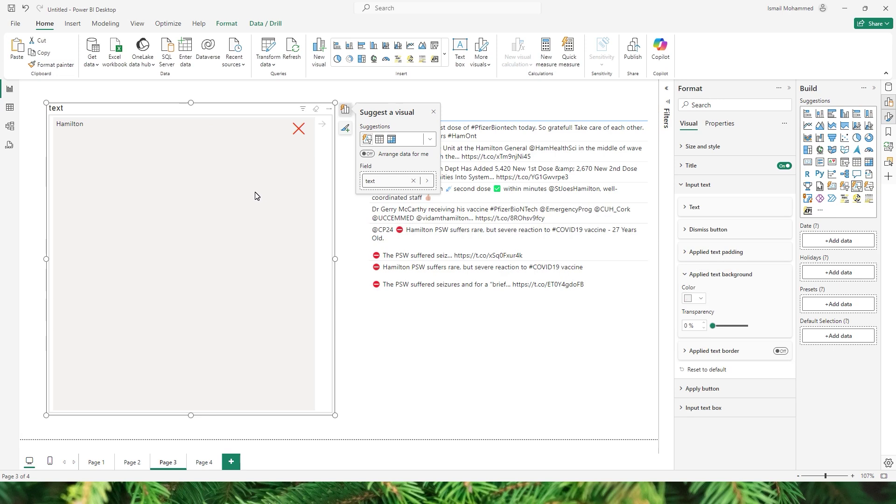
pyautogui.click(700, 298)
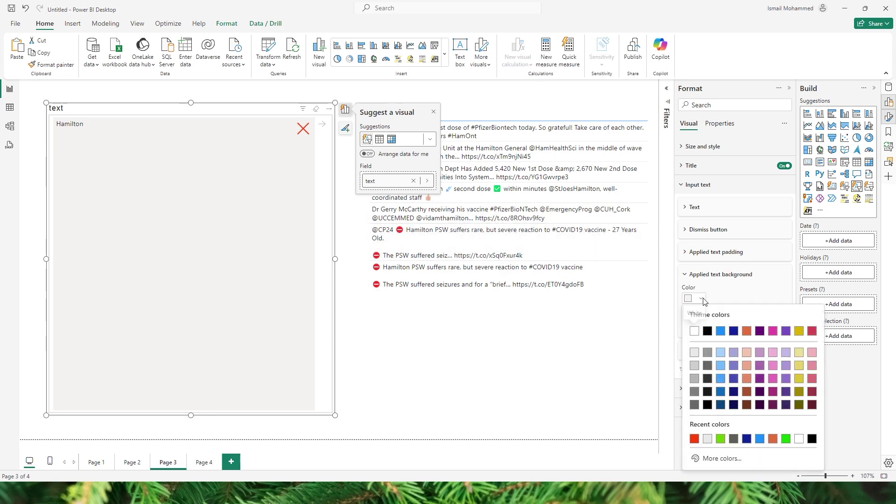
pyautogui.click(708, 353)
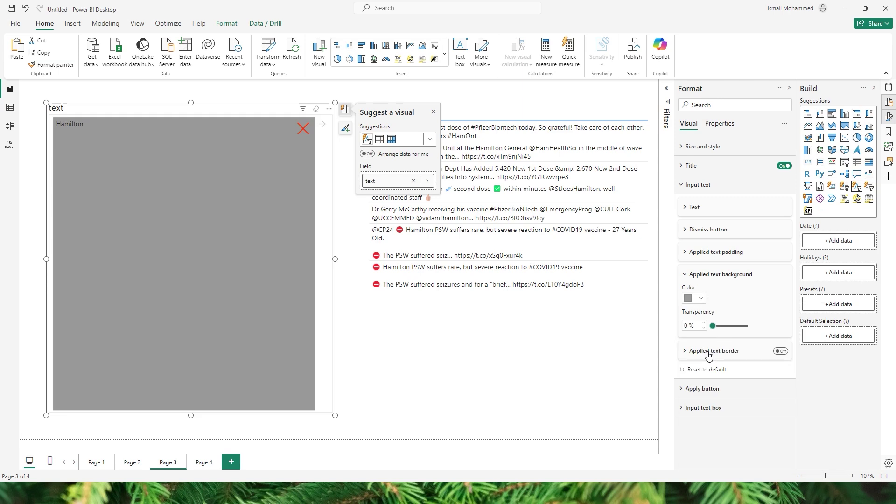
pyautogui.click(701, 299)
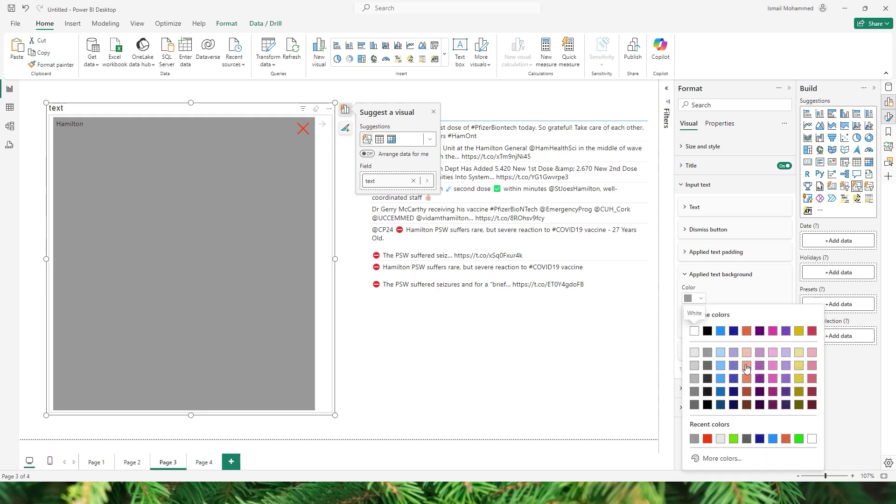
pyautogui.click(750, 358)
pyautogui.moveTo(712, 326); pyautogui.dragTo(744, 333)
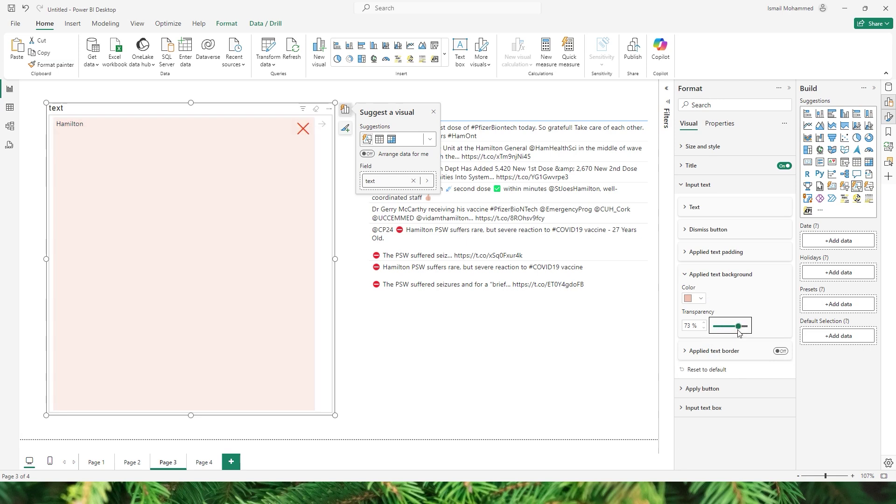
pyautogui.click(693, 274)
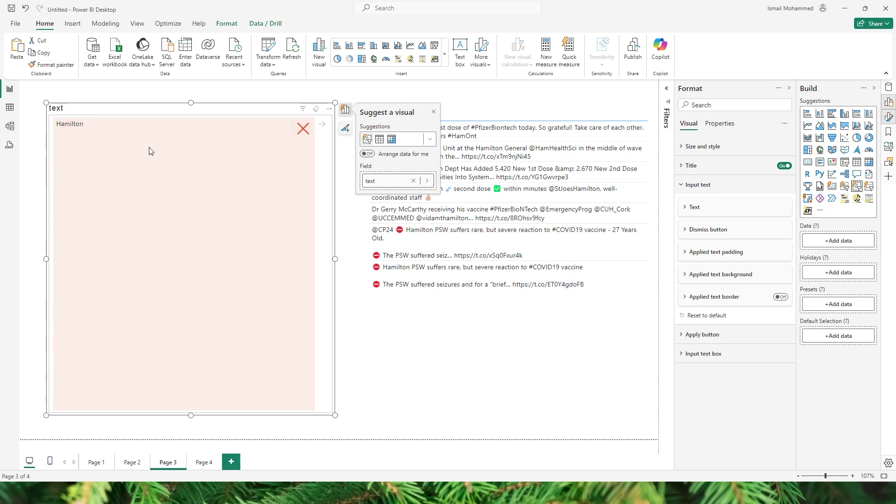
# Turn on the applied text border, color it blue and set its width to 3 px
pyautogui.click(710, 299)
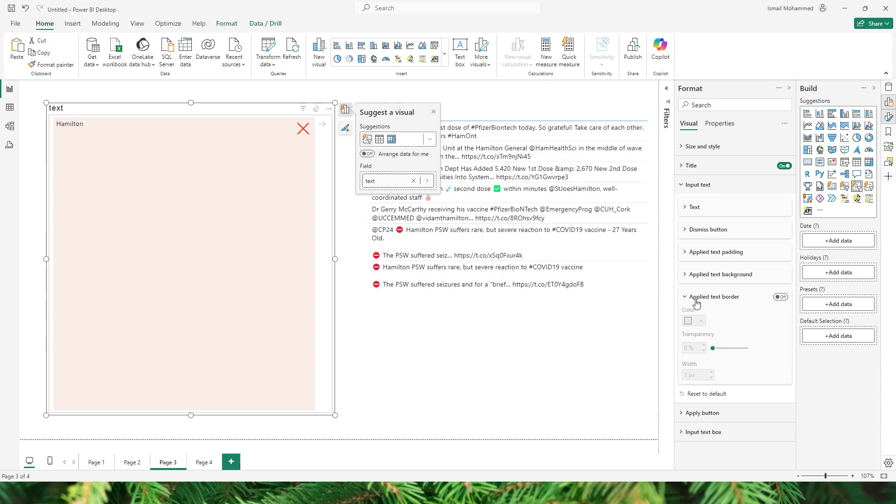
pyautogui.click(782, 298)
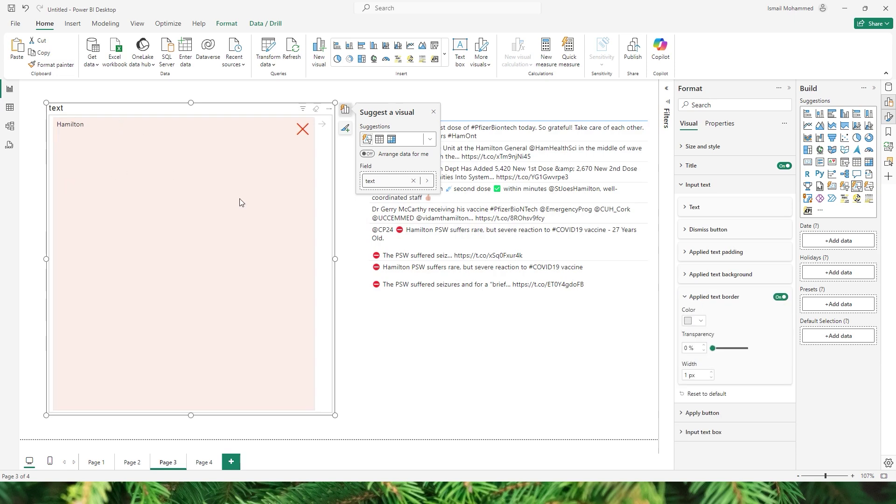
pyautogui.click(699, 321)
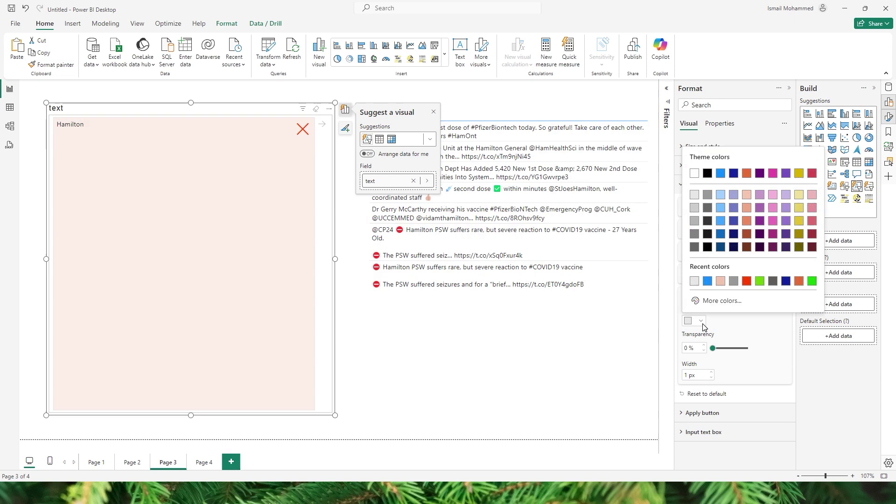
pyautogui.click(720, 174)
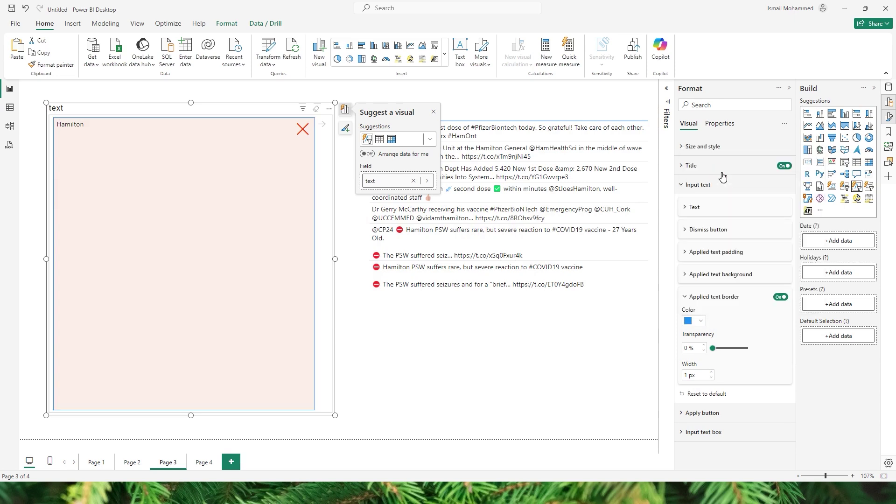
pyautogui.click(715, 373)
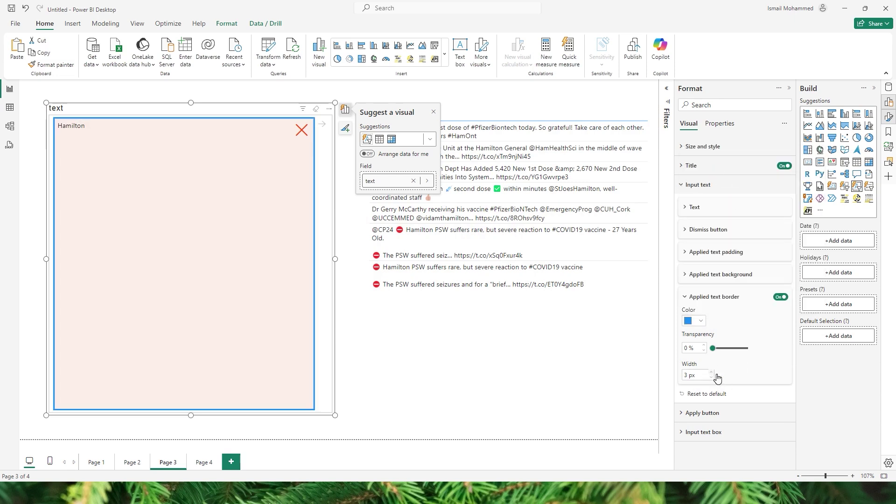
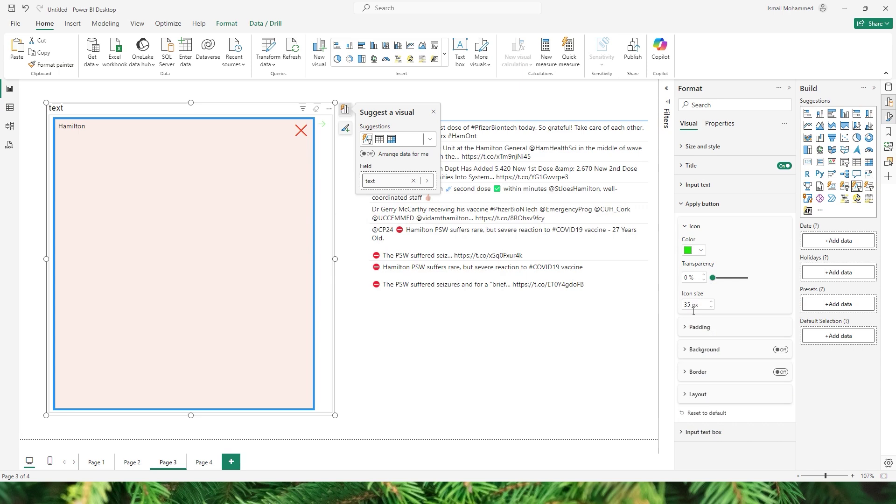
# Confirm the apply button's 35 px icon size and filter the tweets table with the keyword "Hamilton"
pyautogui.click(743, 294)
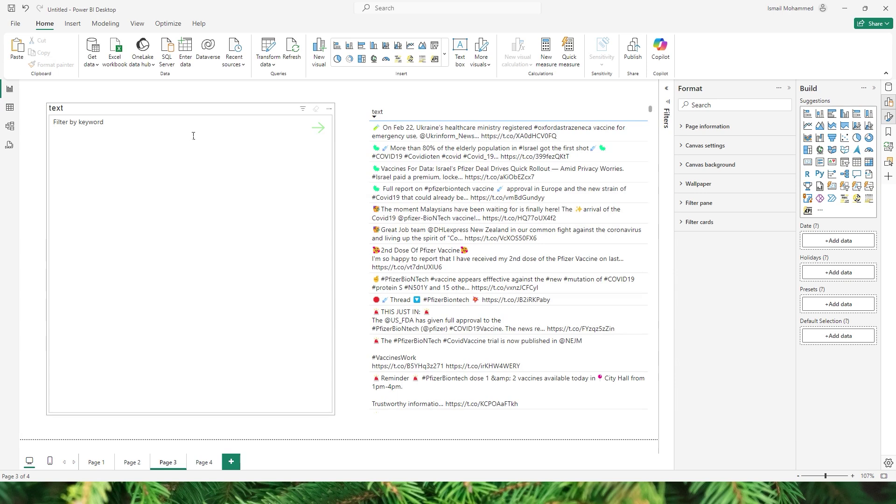
pyautogui.click(219, 154)
pyautogui.write('Hamilton')
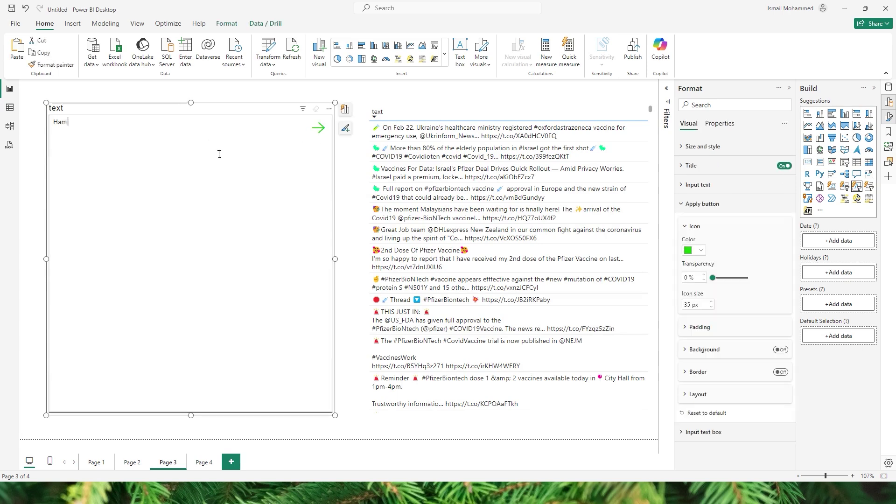
pyautogui.click(319, 130)
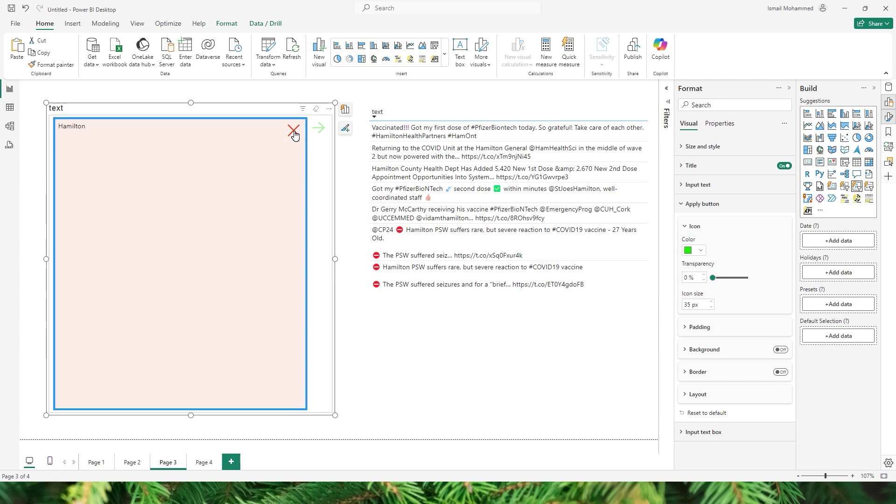
# Set the apply button's left-side padding to 15 px
pyautogui.click(691, 205)
pyautogui.click(691, 205)
pyautogui.click(700, 327)
pyautogui.click(737, 360)
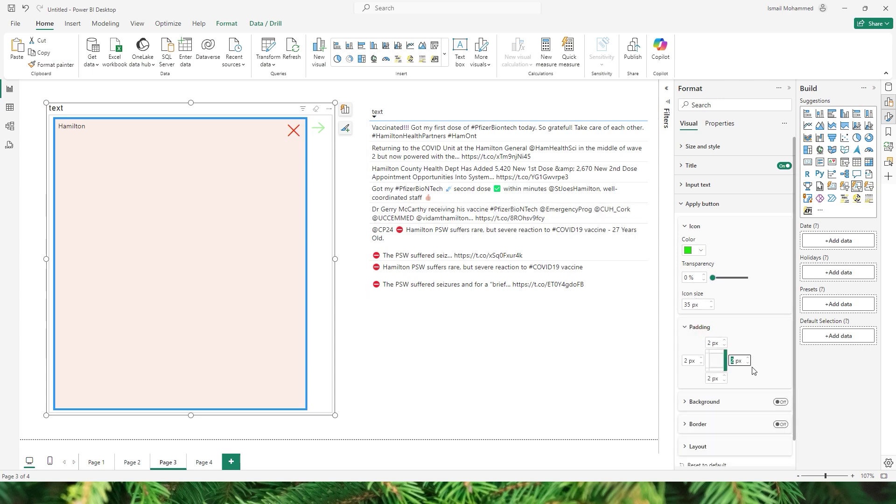
pyautogui.click(690, 361)
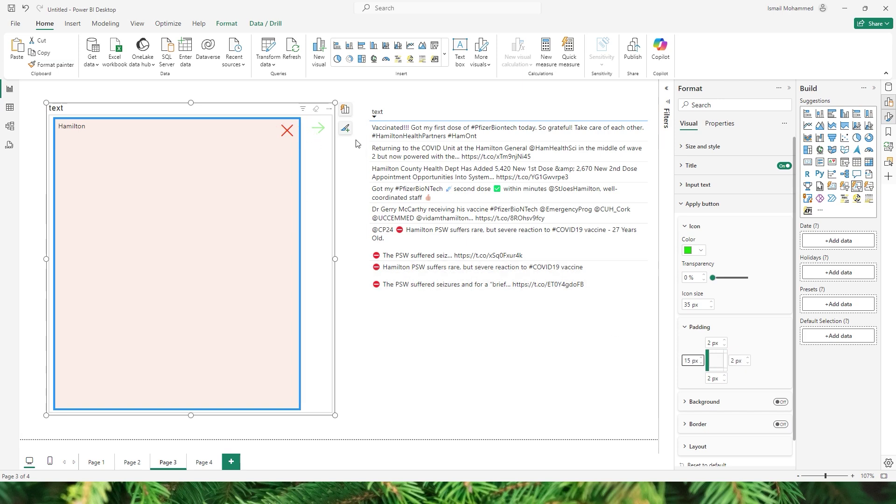
# Turn on the apply button's background and try light yellow and grey as its color
pyautogui.click(780, 402)
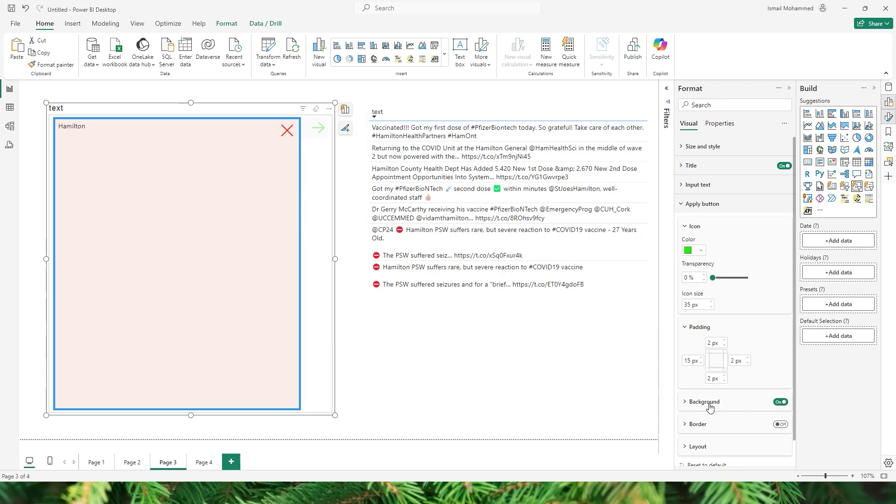
pyautogui.scroll(-3, 789, 364)
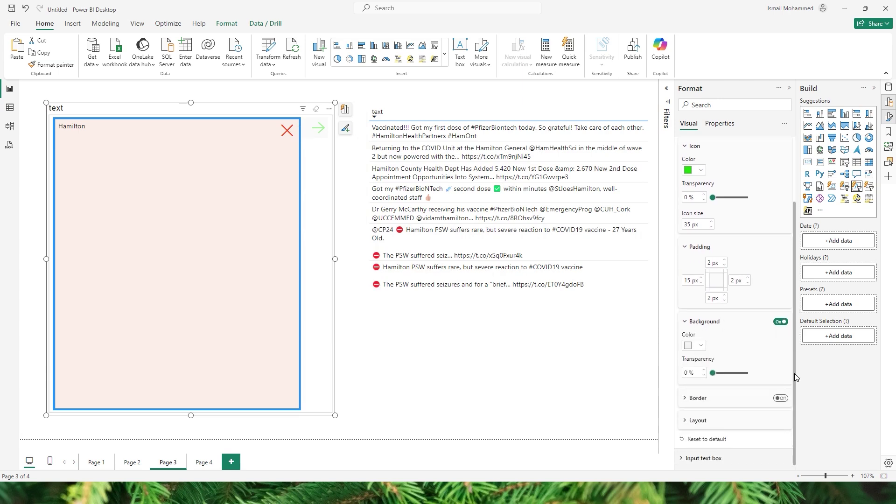
pyautogui.click(695, 343)
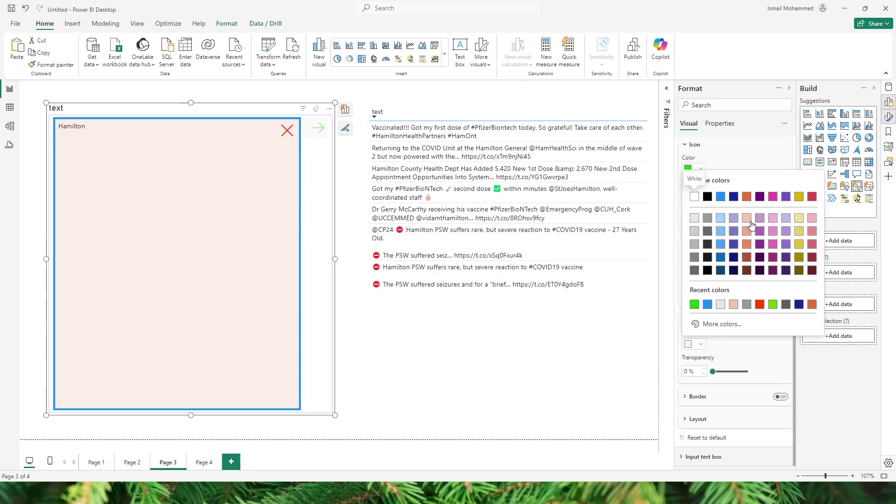
pyautogui.click(798, 218)
pyautogui.click(700, 344)
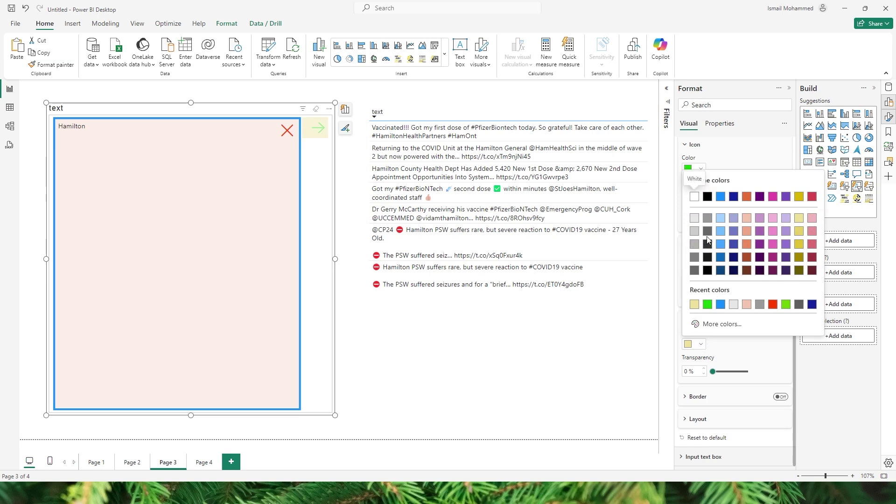
pyautogui.click(708, 218)
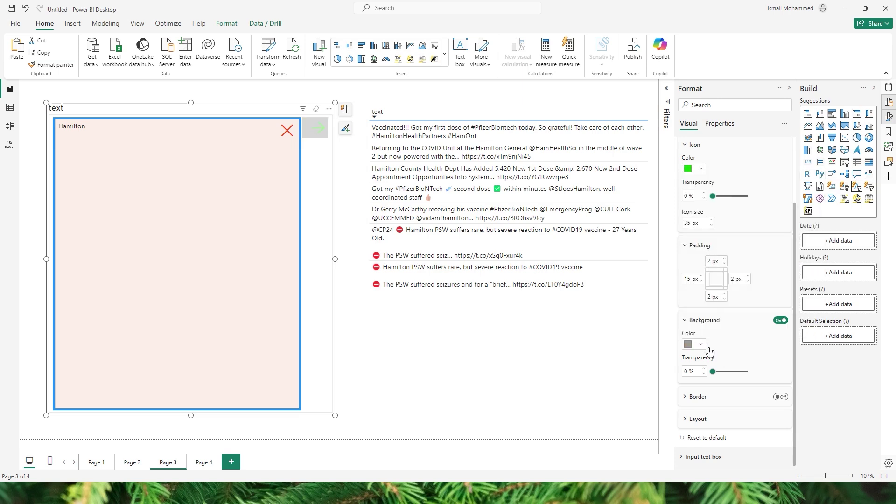
# Switch the apply button's background off and on again, and recolor it light pink
pyautogui.click(780, 320)
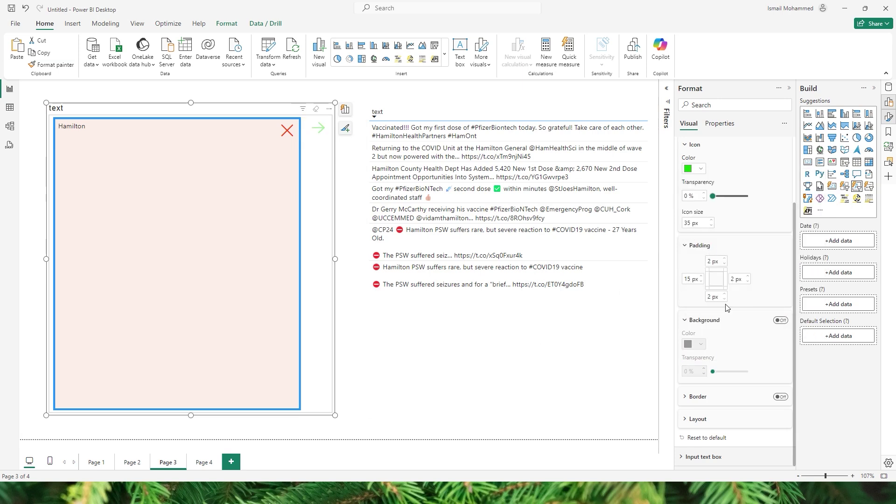
pyautogui.click(779, 320)
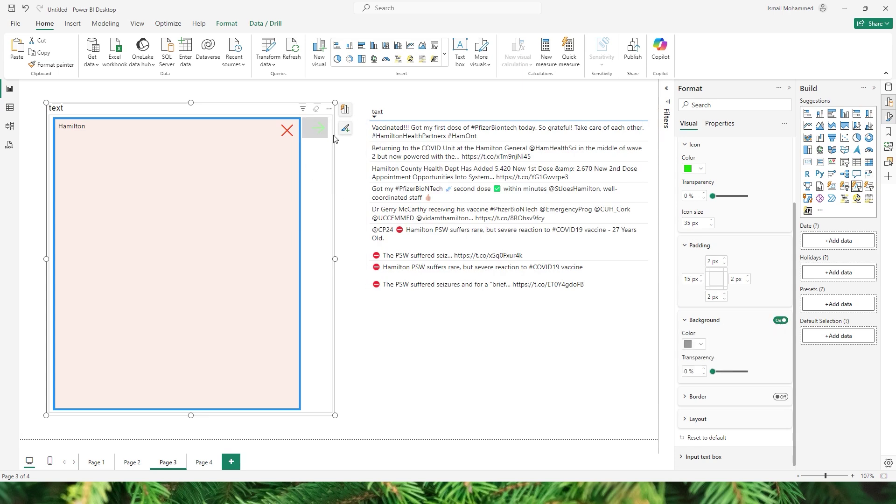
pyautogui.click(695, 344)
pyautogui.click(772, 222)
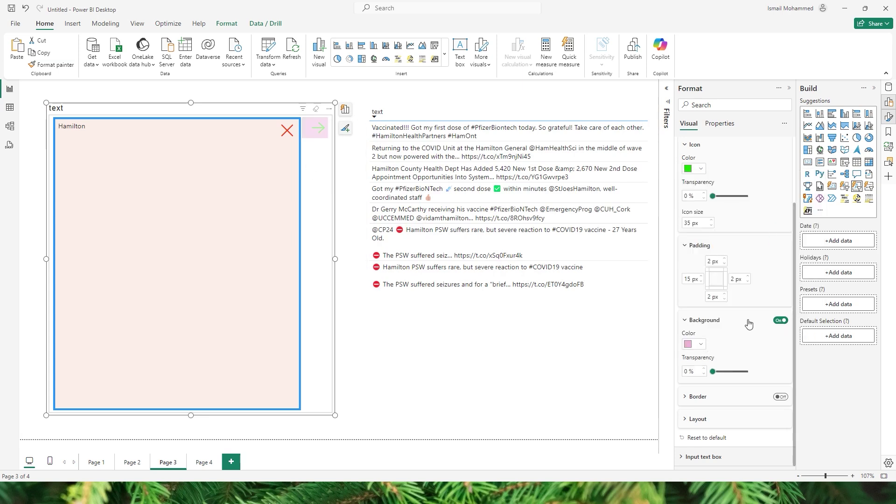
# Turn on the apply button's border and color it blue
pyautogui.click(779, 397)
pyautogui.click(694, 420)
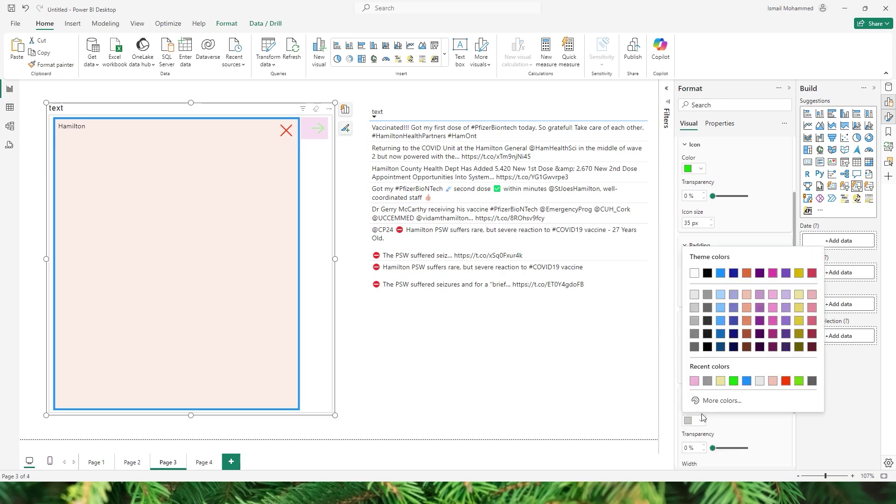
pyautogui.click(720, 278)
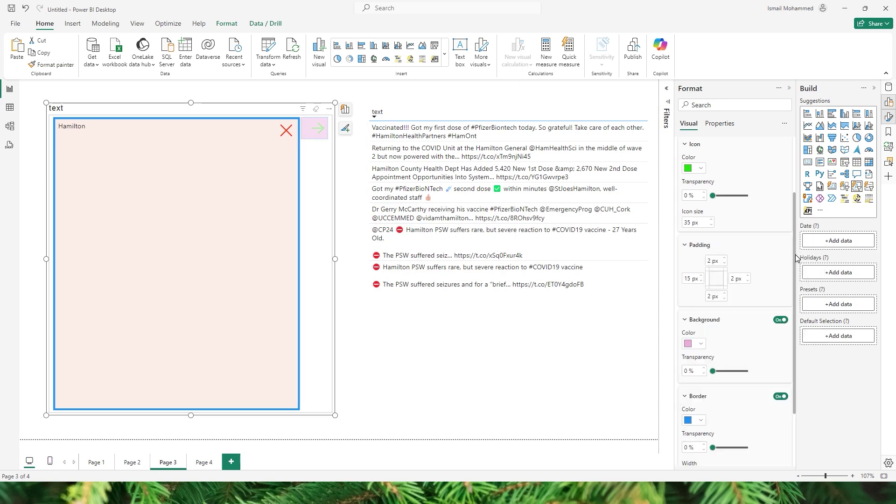
# Set the apply button's layout spacing to 10 px
pyautogui.moveTo(793, 246); pyautogui.dragTo(794, 351)
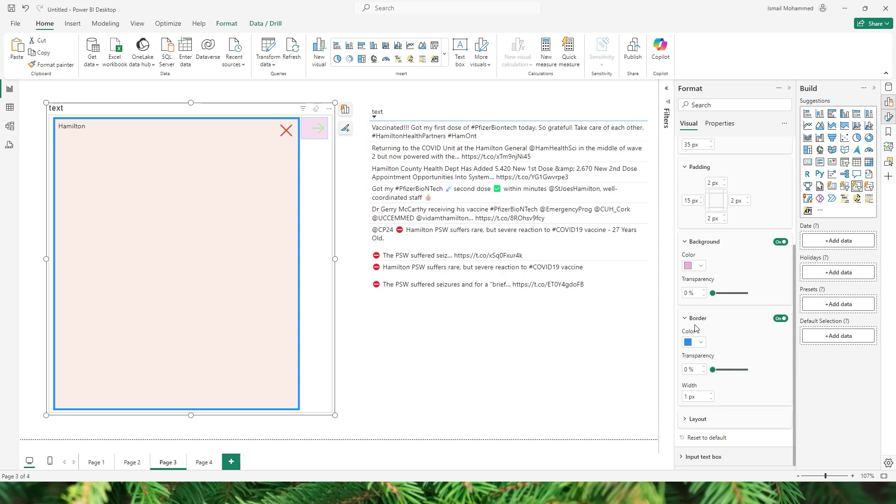
pyautogui.scroll(2, 696, 329)
pyautogui.click(742, 396)
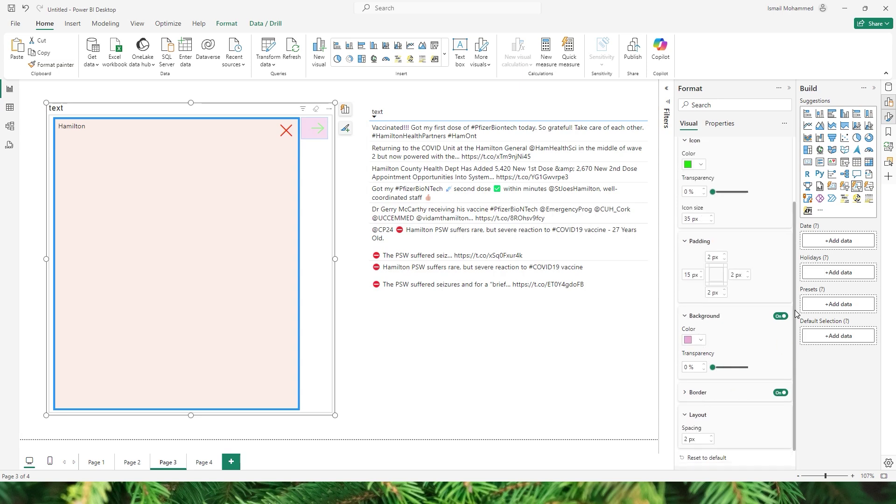
pyautogui.scroll(-1, 723, 411)
pyautogui.click(700, 420)
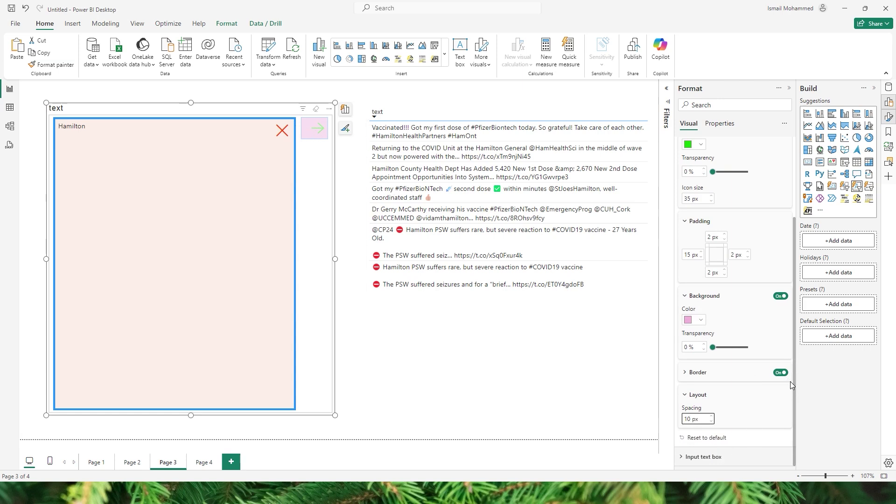
# Color the input text box's background lavender and set its transparency to 66%
pyautogui.click(692, 457)
pyautogui.moveTo(796, 329); pyautogui.dragTo(796, 429)
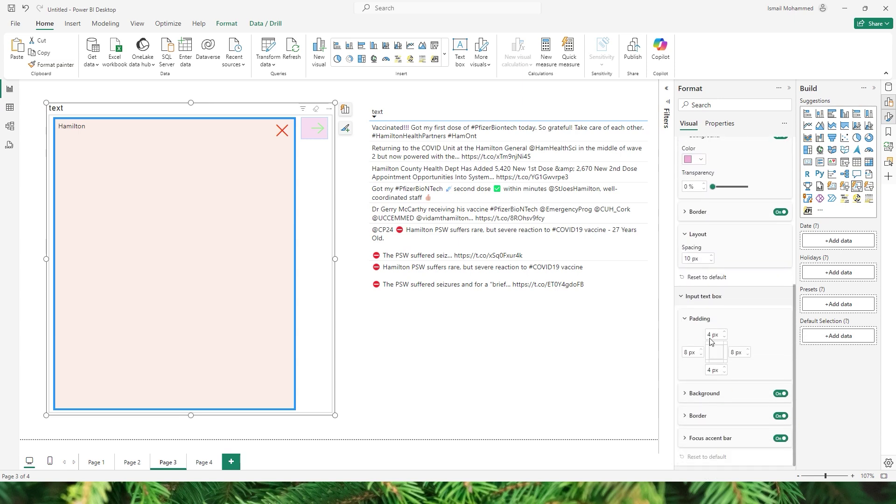
pyautogui.click(703, 394)
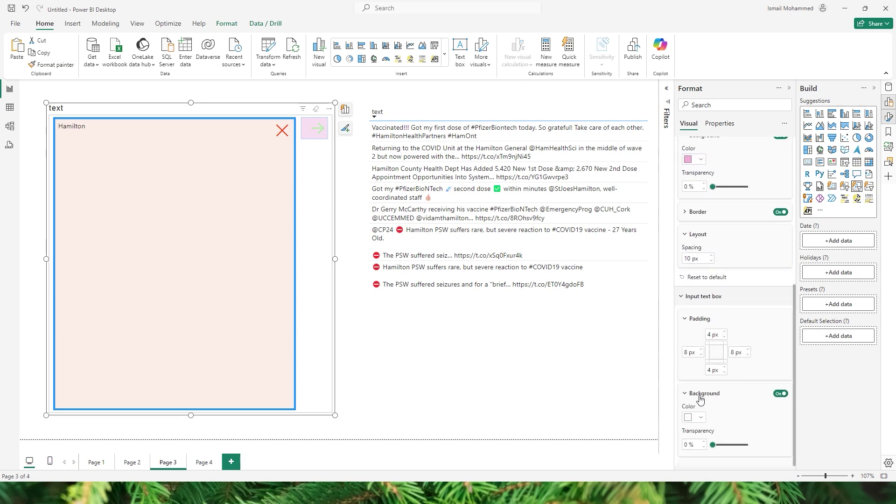
pyautogui.moveTo(795, 356); pyautogui.dragTo(796, 416)
pyautogui.click(784, 340)
pyautogui.click(786, 340)
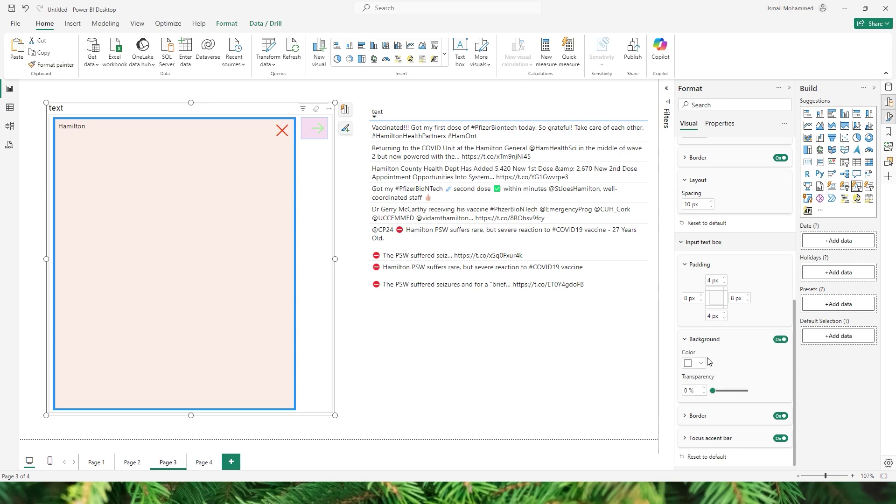
pyautogui.click(696, 363)
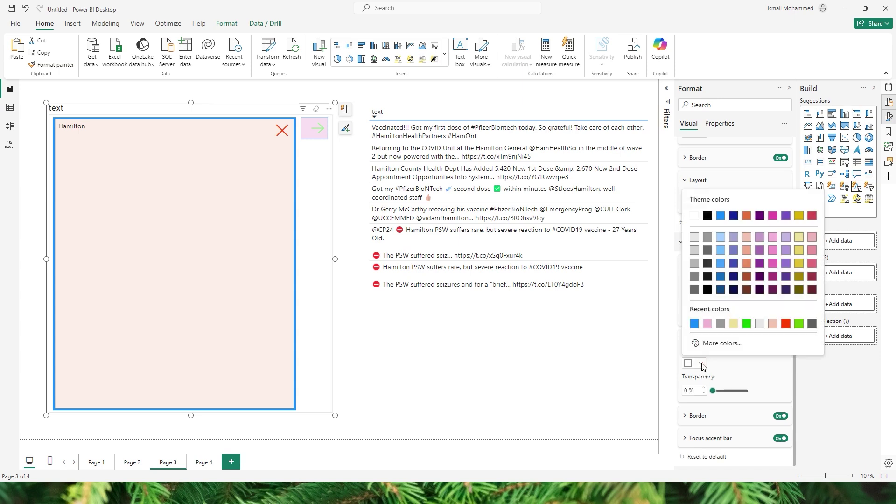
pyautogui.click(734, 239)
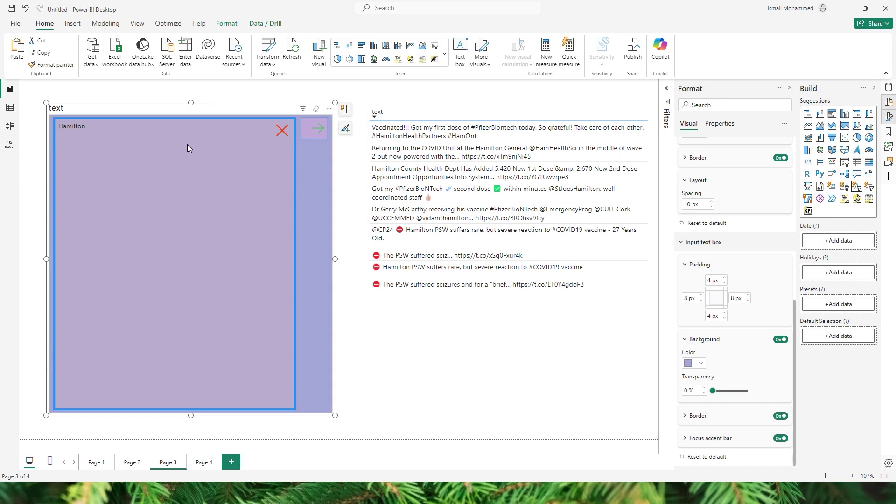
pyautogui.moveTo(713, 391); pyautogui.dragTo(742, 396)
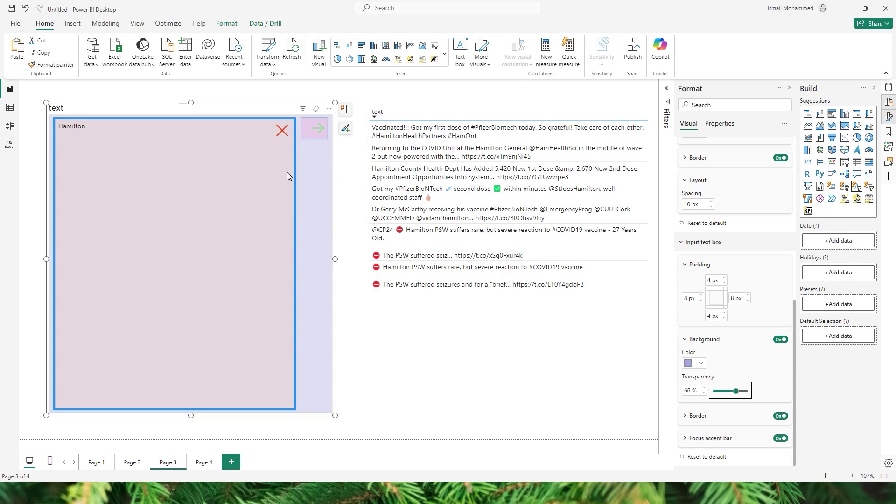
# Change the input text box's border color to orange
pyautogui.click(769, 410)
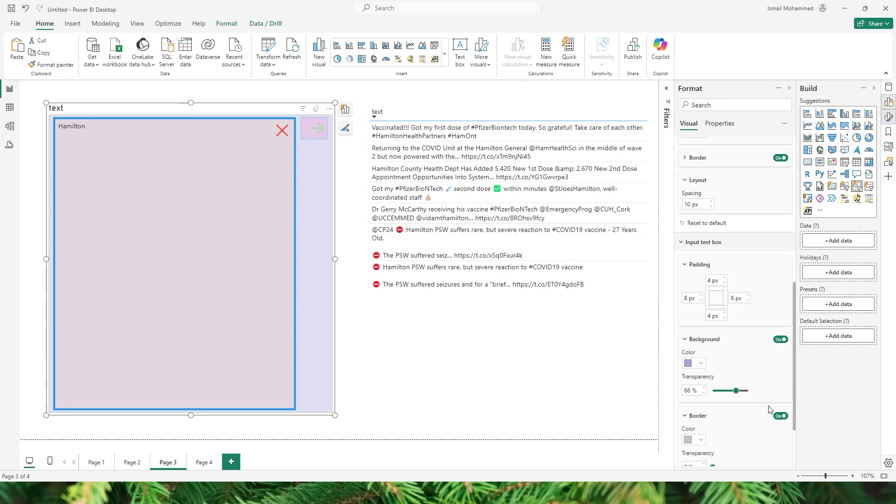
pyautogui.moveTo(793, 352); pyautogui.dragTo(791, 425)
pyautogui.click(700, 361)
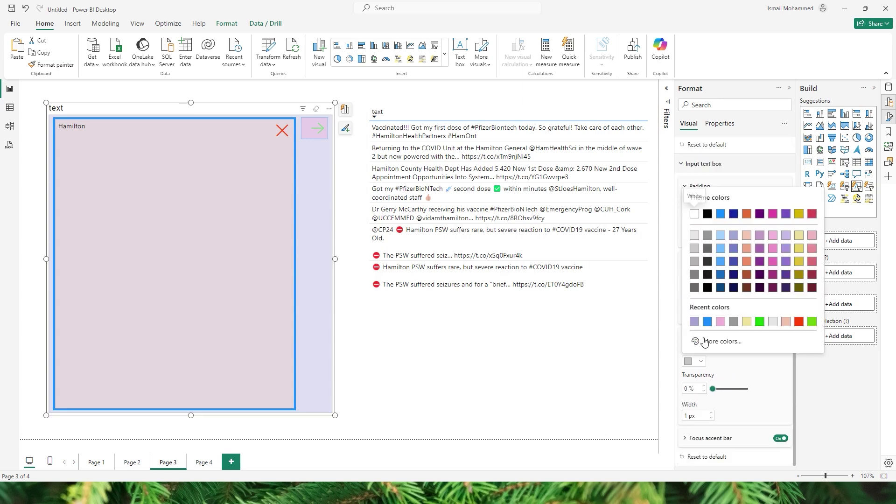
pyautogui.click(746, 213)
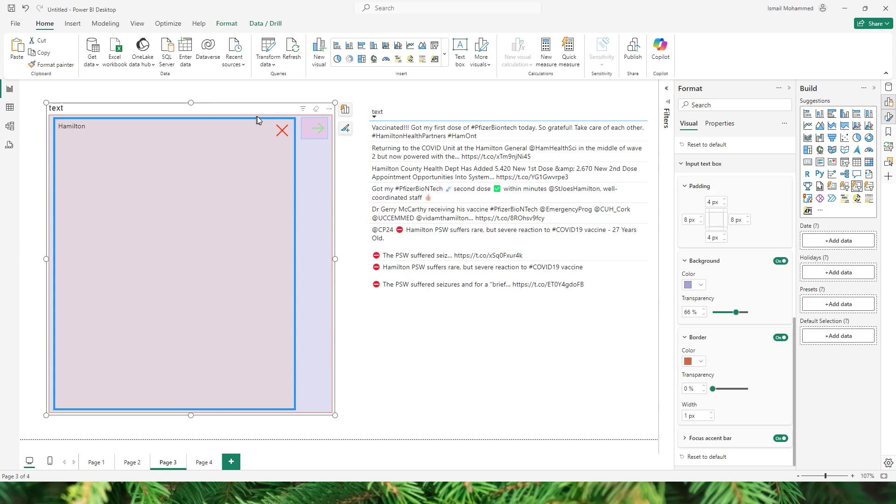
# Search the format settings for border and switch off the borders and backgrounds of the input text, apply button and input text box
pyautogui.click(705, 438)
pyautogui.moveTo(794, 355); pyautogui.dragTo(757, 394)
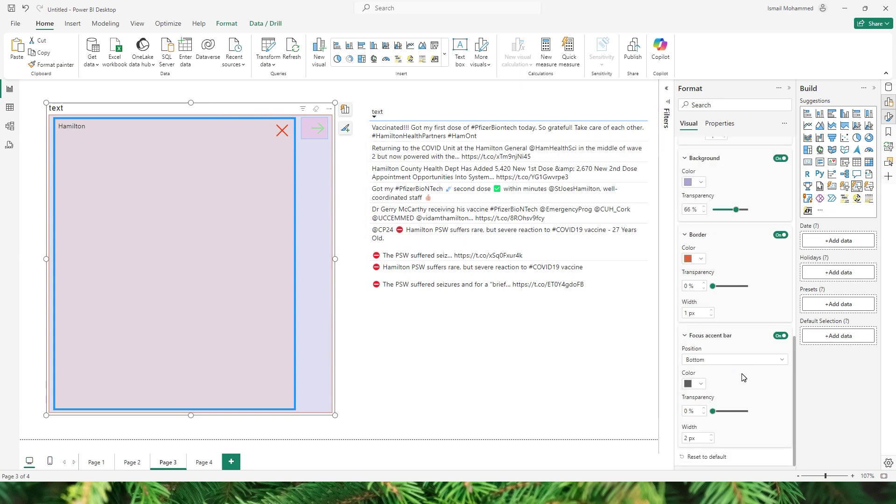
pyautogui.click(726, 110)
pyautogui.write('border')
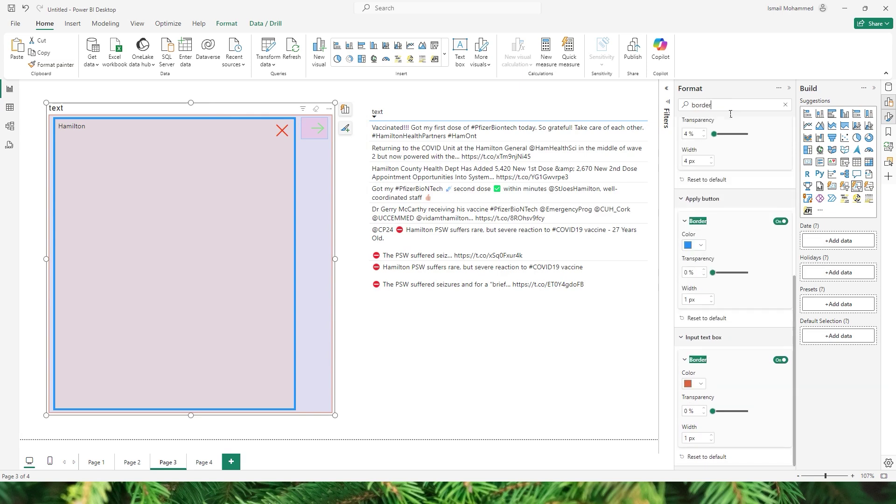
pyautogui.click(780, 221)
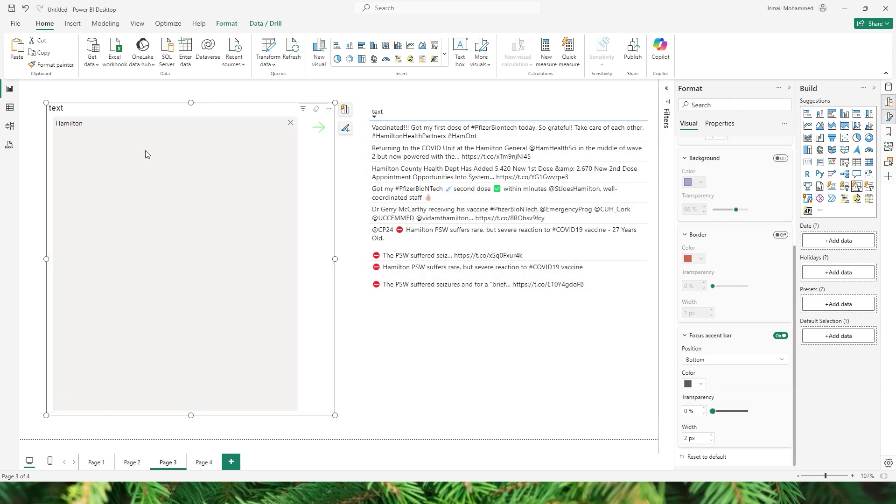
# Clear the slicer's keyword and set the input text box's focus accent bar to the Left position in dark blue
pyautogui.click(290, 122)
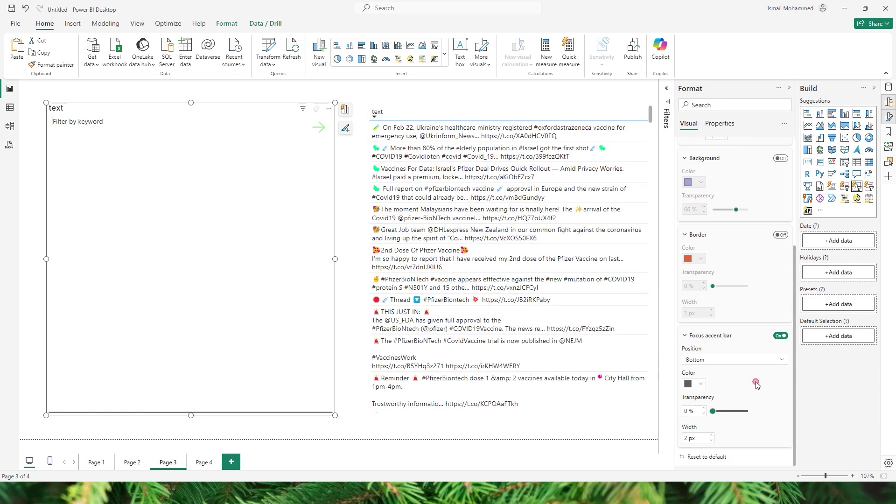
pyautogui.click(700, 361)
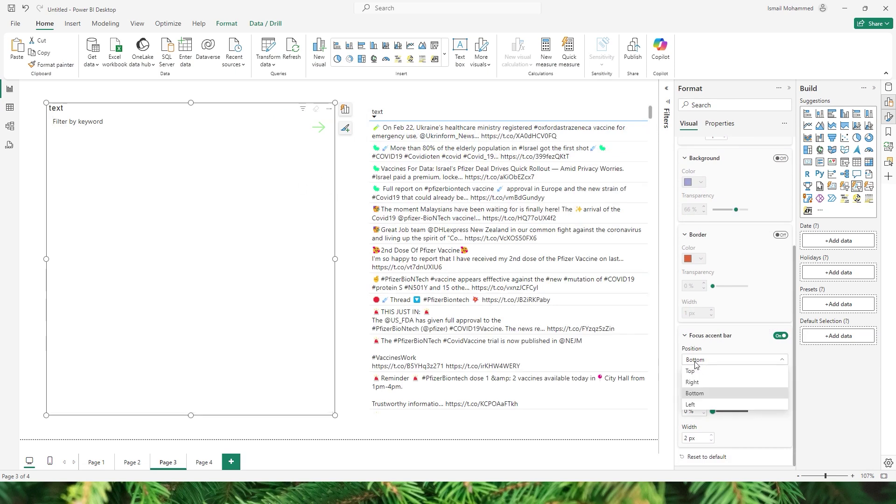
pyautogui.click(705, 393)
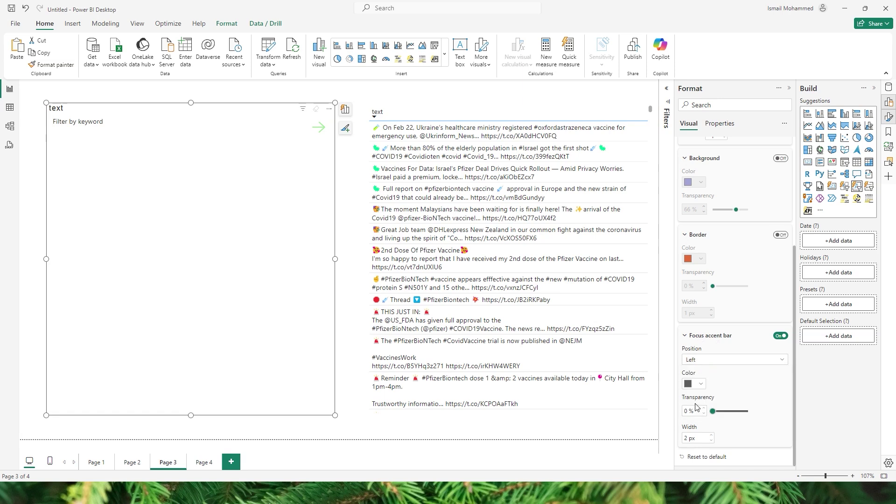
pyautogui.click(700, 387)
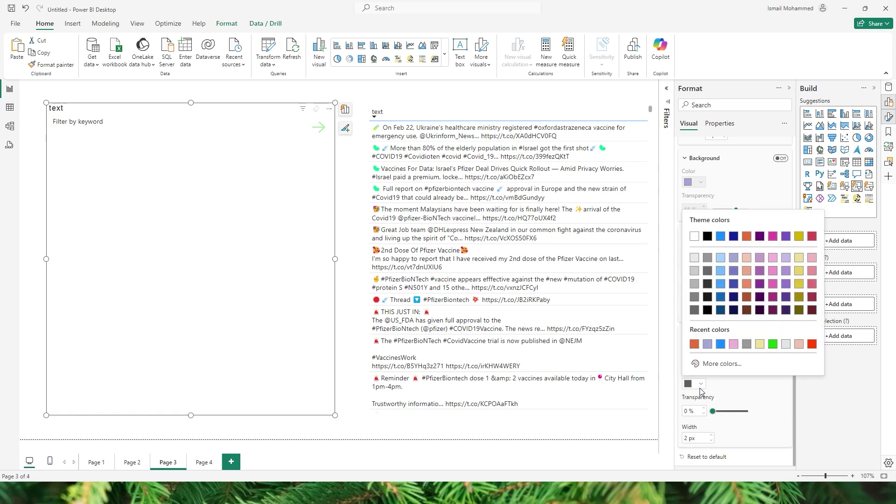
pyautogui.click(734, 236)
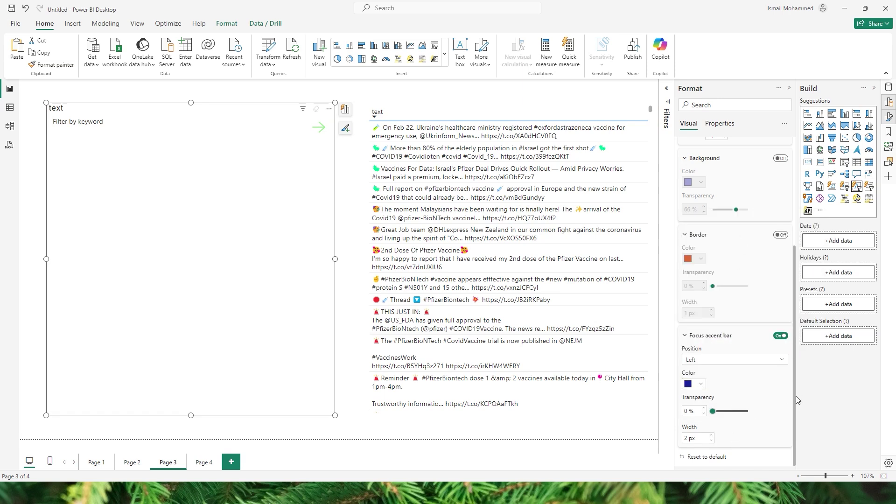
# Set the focus accent bar's width to 6 px and refocus the text slicer to preview it
pyautogui.click(711, 435)
pyautogui.click(711, 436)
pyautogui.click(712, 435)
pyautogui.click(711, 436)
pyautogui.click(352, 191)
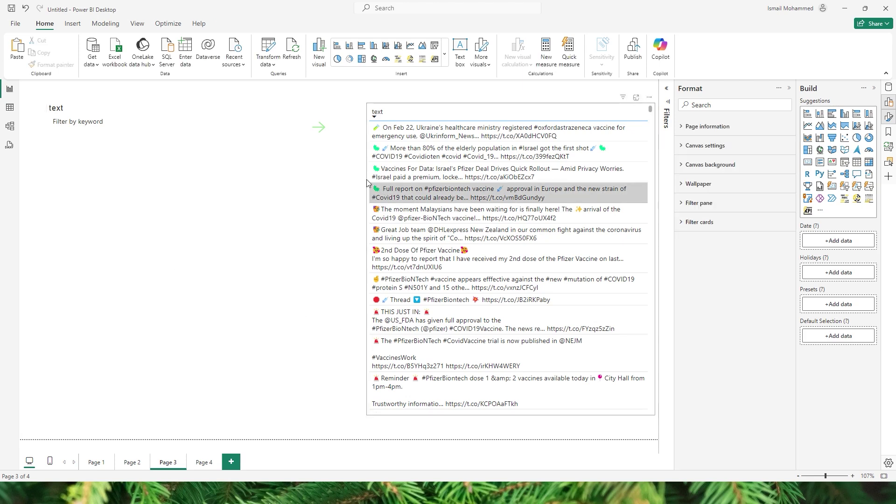
pyautogui.click(183, 151)
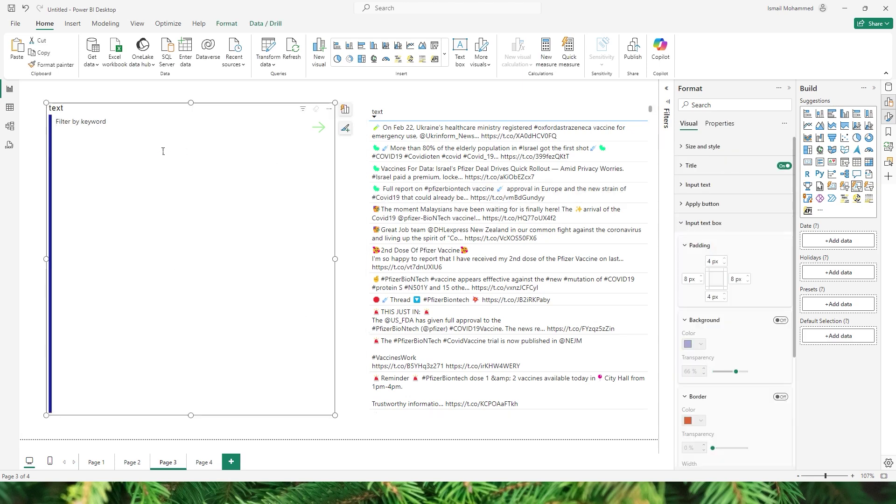
# Filter the tweets by the keyword Hamilton with the text slicer and clear the filter again
pyautogui.click(55, 131)
pyautogui.write('Hamilton')
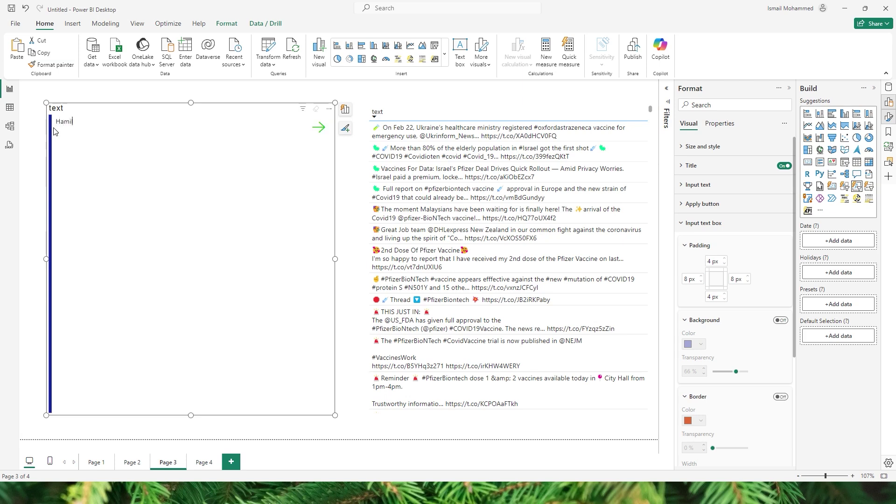
pyautogui.click(316, 129)
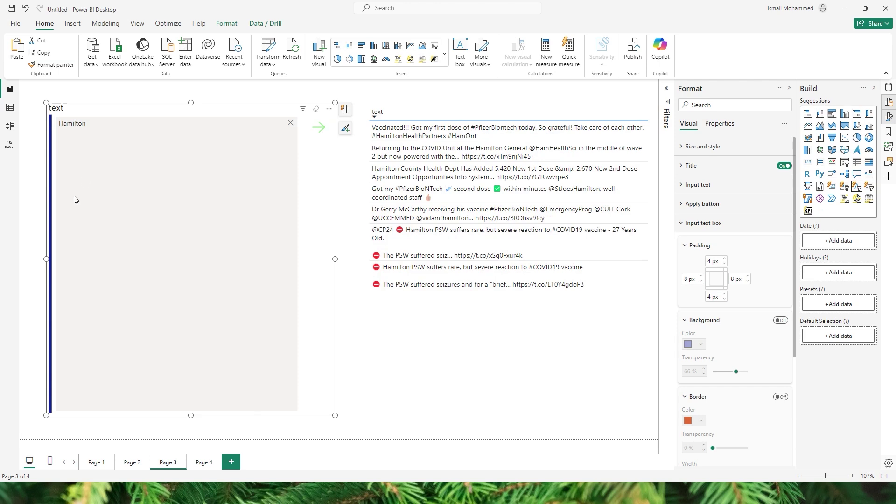
pyautogui.click(291, 126)
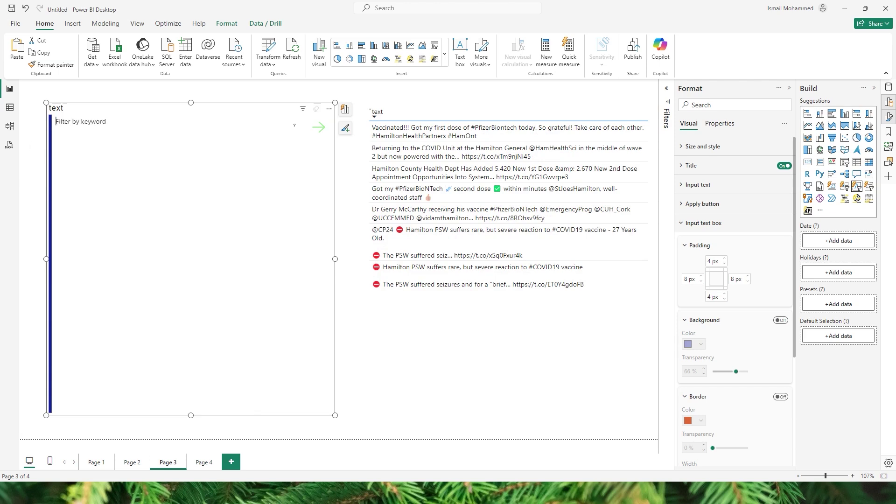
pyautogui.click(350, 323)
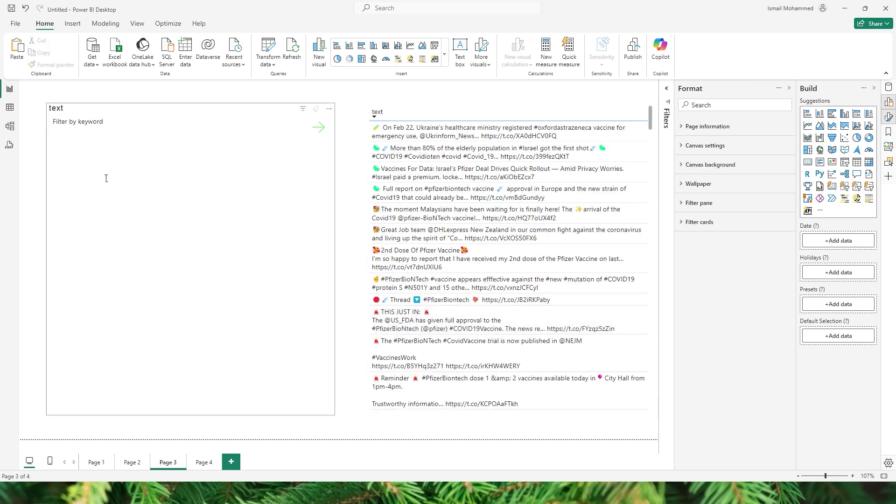
# Try the focus accent bar at the Right and Top positions and settle on Bottom
pyautogui.click(166, 214)
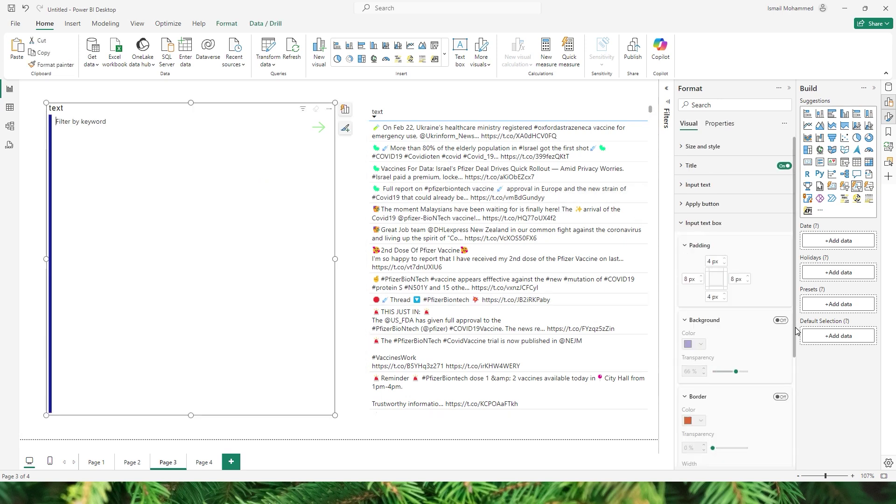
pyautogui.moveTo(795, 331); pyautogui.dragTo(741, 437)
pyautogui.click(695, 360)
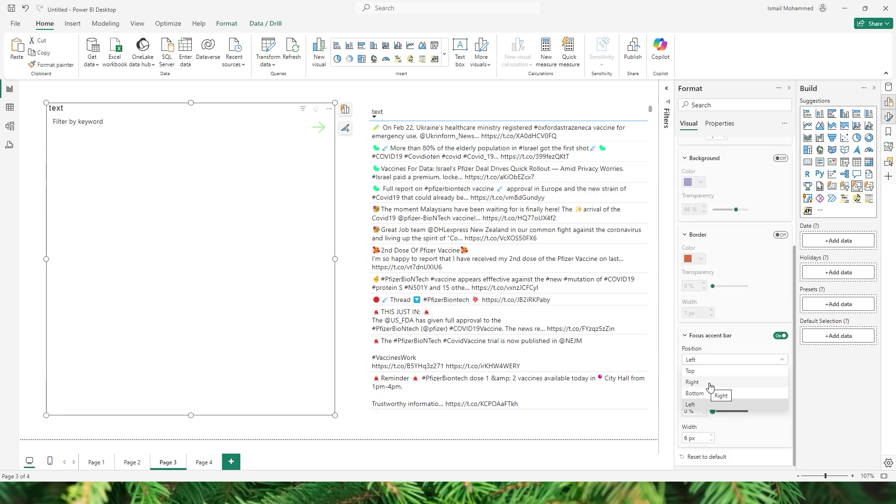
pyautogui.click(709, 386)
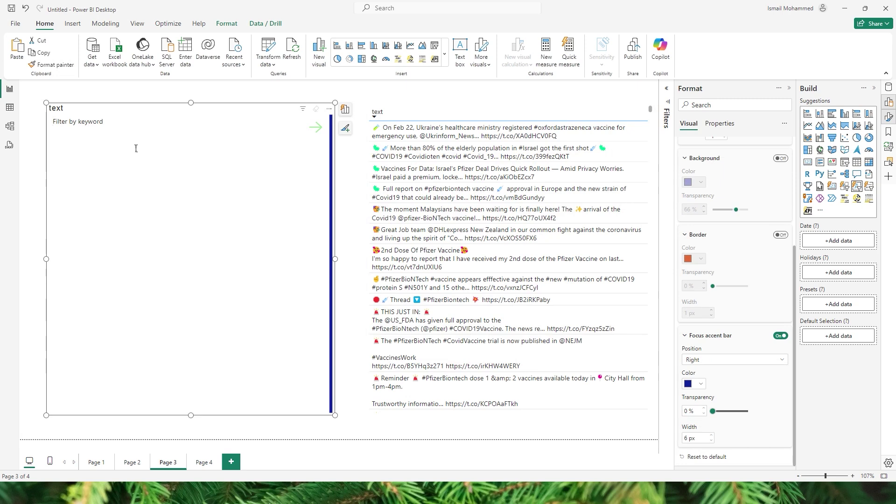
pyautogui.click(707, 359)
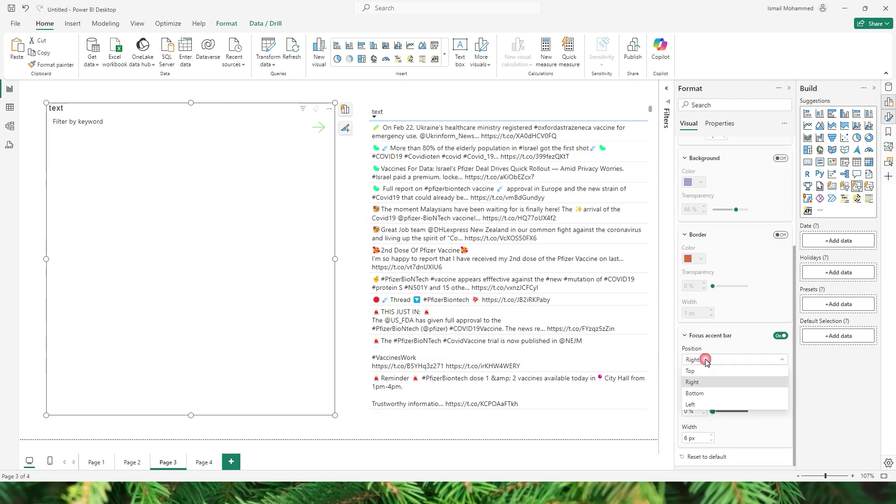
pyautogui.click(697, 374)
pyautogui.click(154, 175)
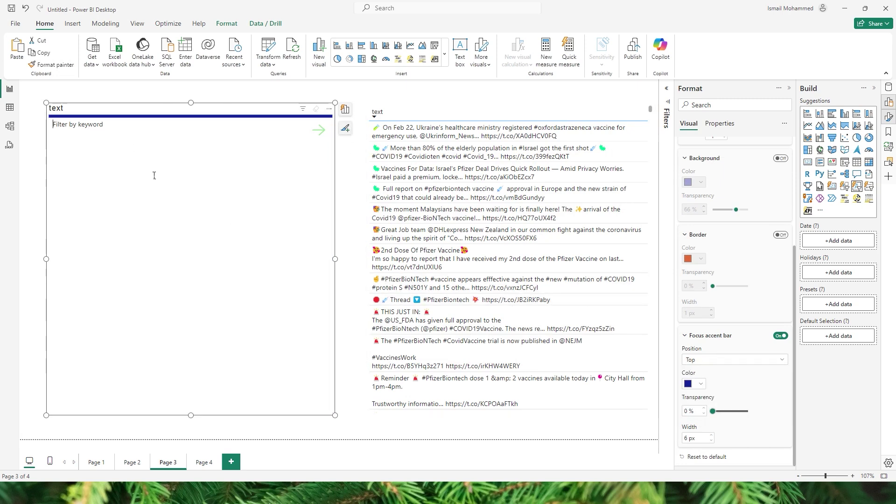
pyautogui.click(704, 360)
pyautogui.click(709, 397)
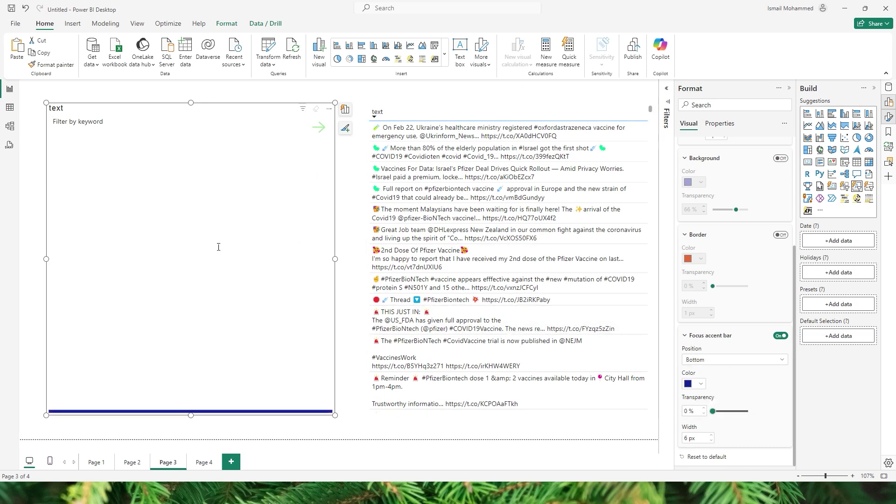
pyautogui.click(687, 336)
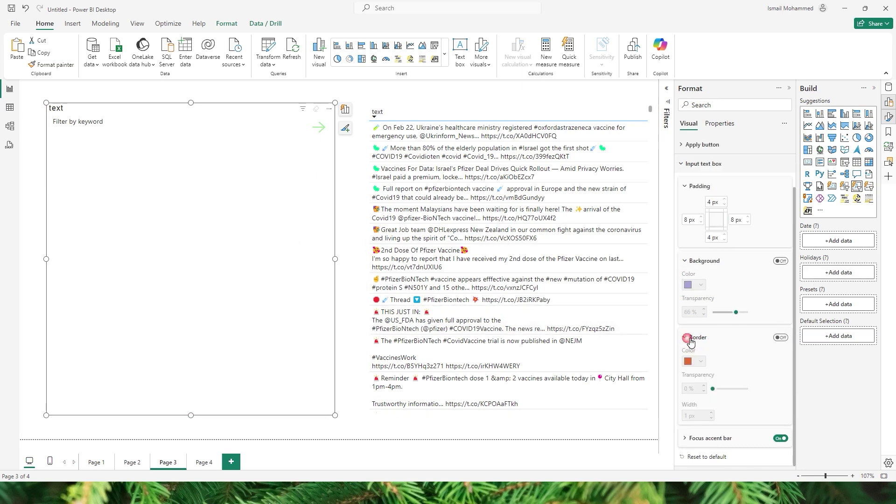
# Apply the keyword Hamilton in the text slicer to filter the tweets table
pyautogui.click(119, 162)
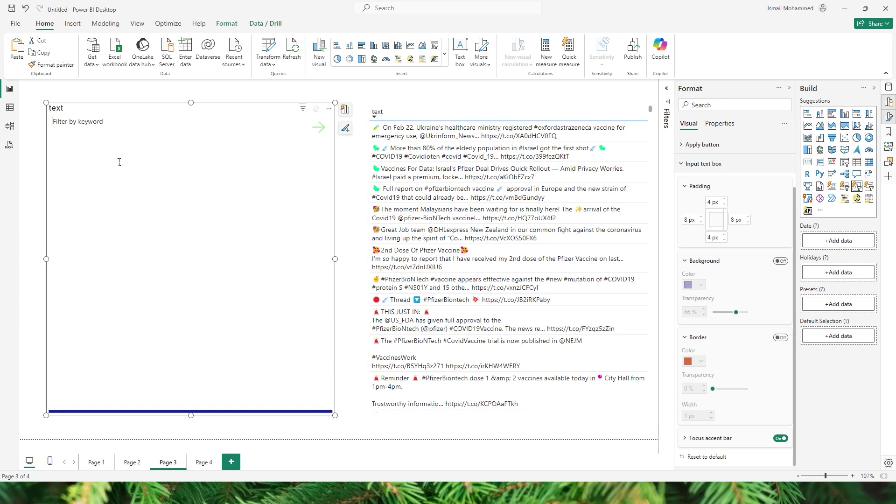
pyautogui.write('Hamilton')
pyautogui.press('Return')
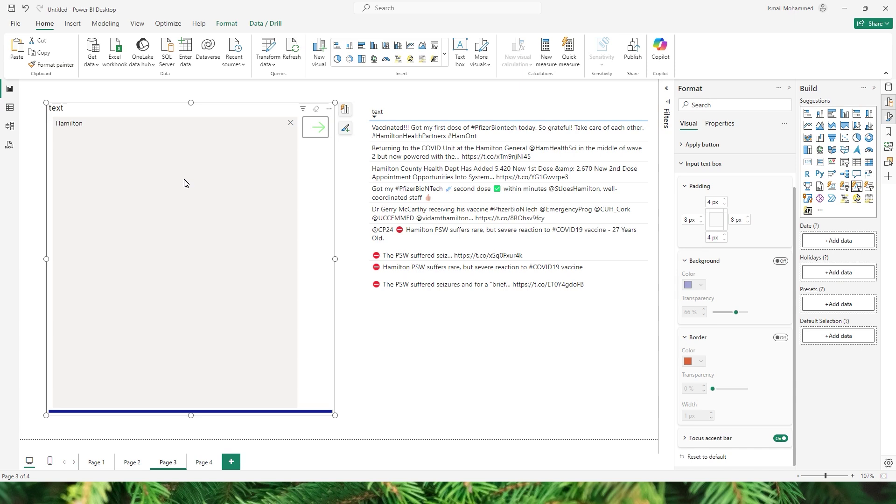
pyautogui.click(200, 134)
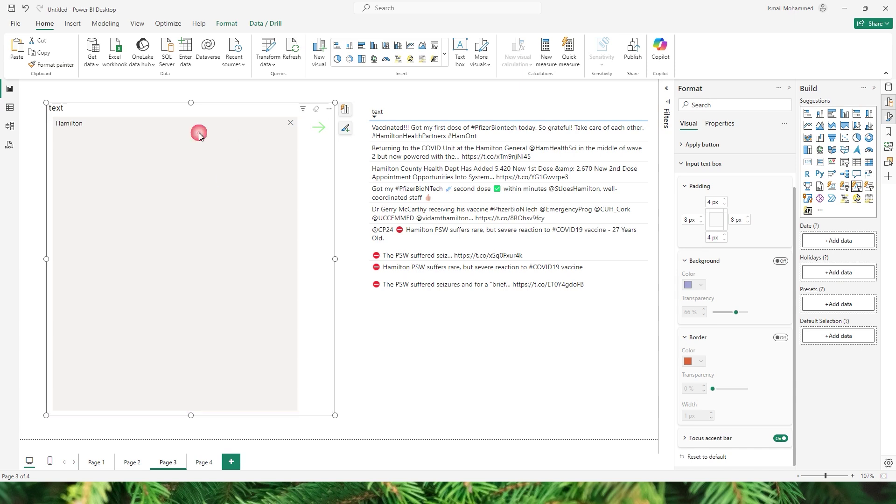